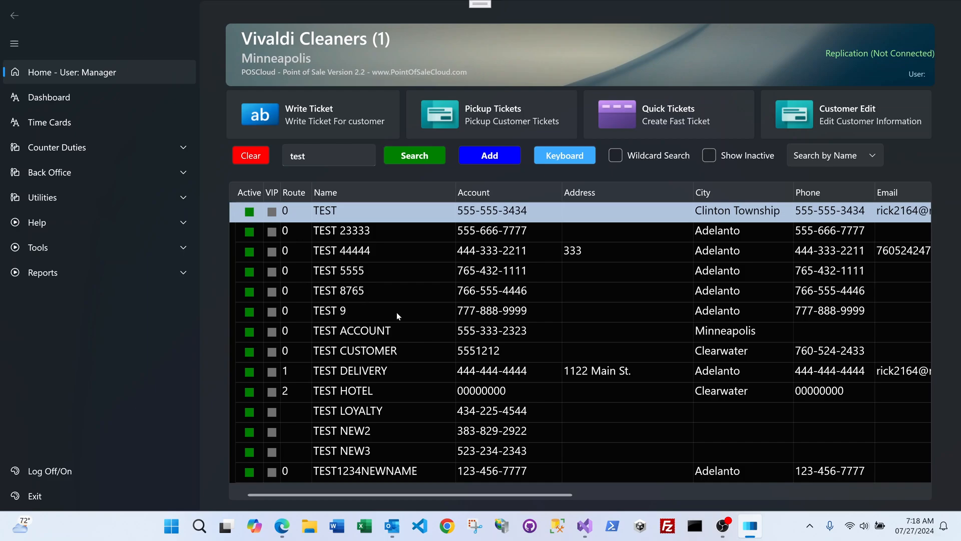
Select the TEST CUSTOMER record, open the iHomeValet website from the help links, and dismiss its Smarty Debug Console window
click(378, 354)
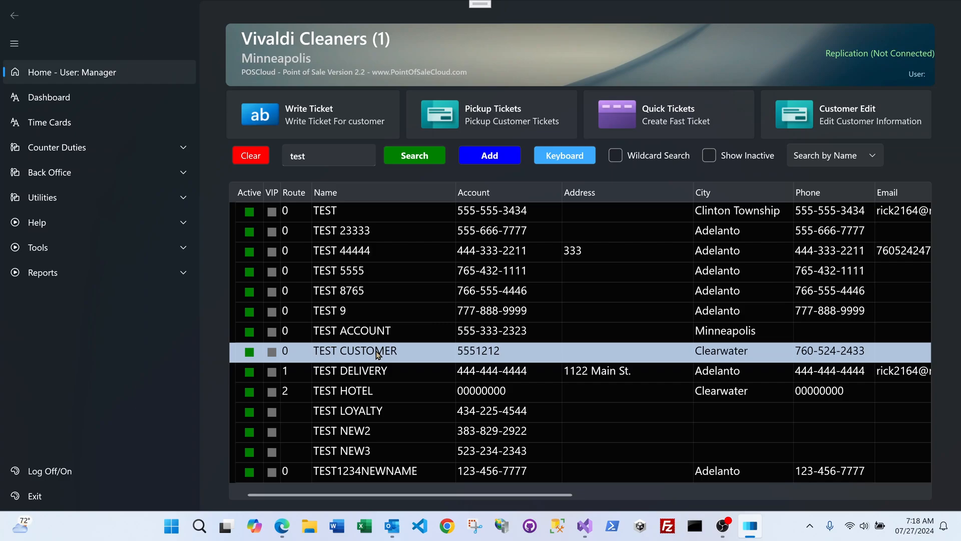
click(55, 225)
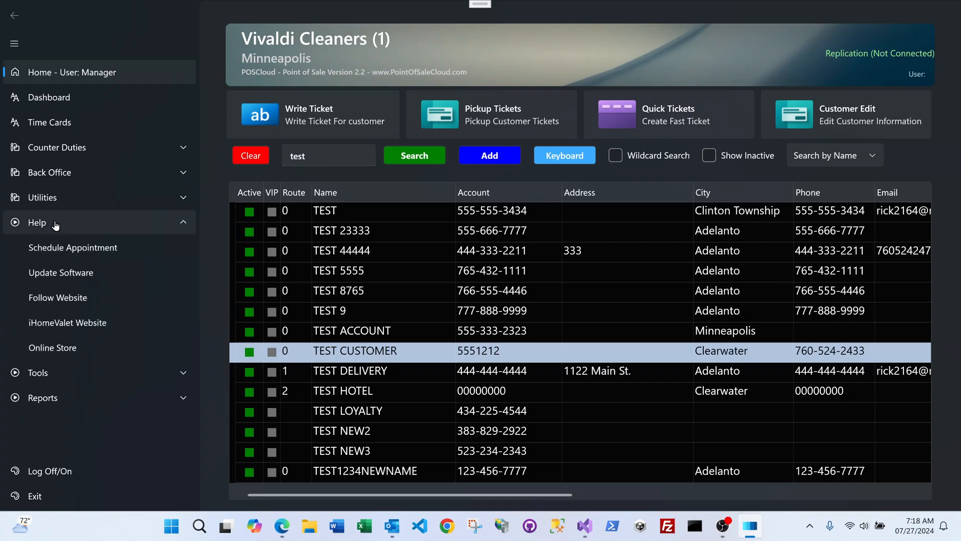
click(81, 325)
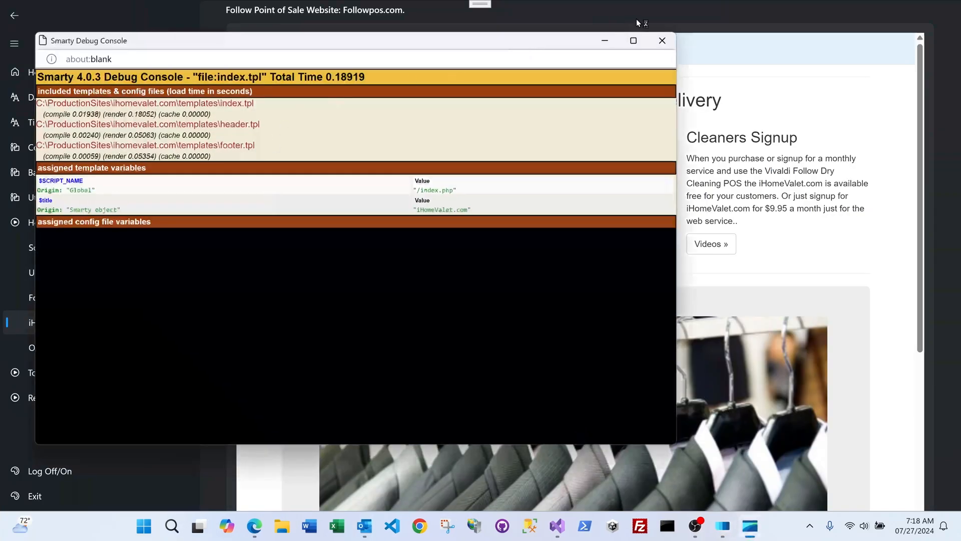
click(663, 39)
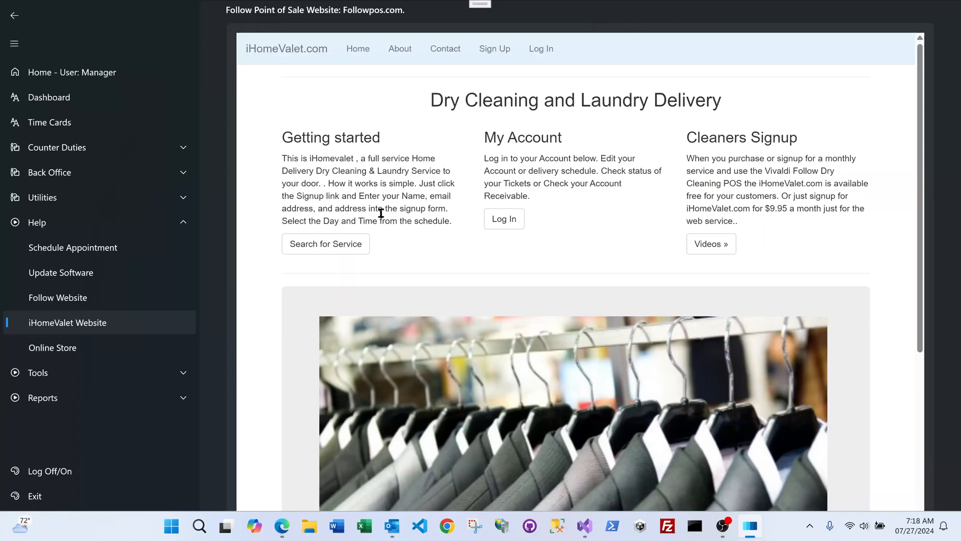
Search iHomeValet for a delivery service using the saved zip code 63121
click(342, 247)
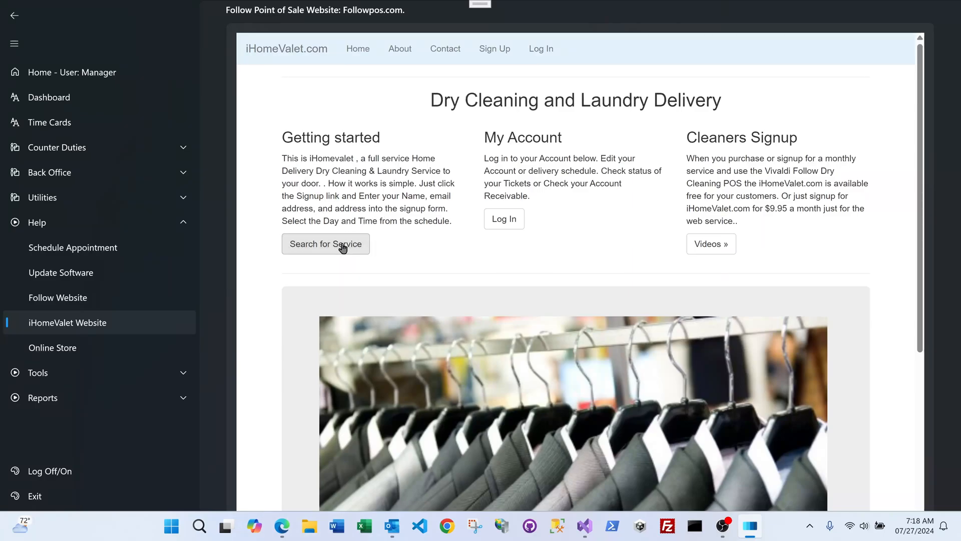
click(367, 193)
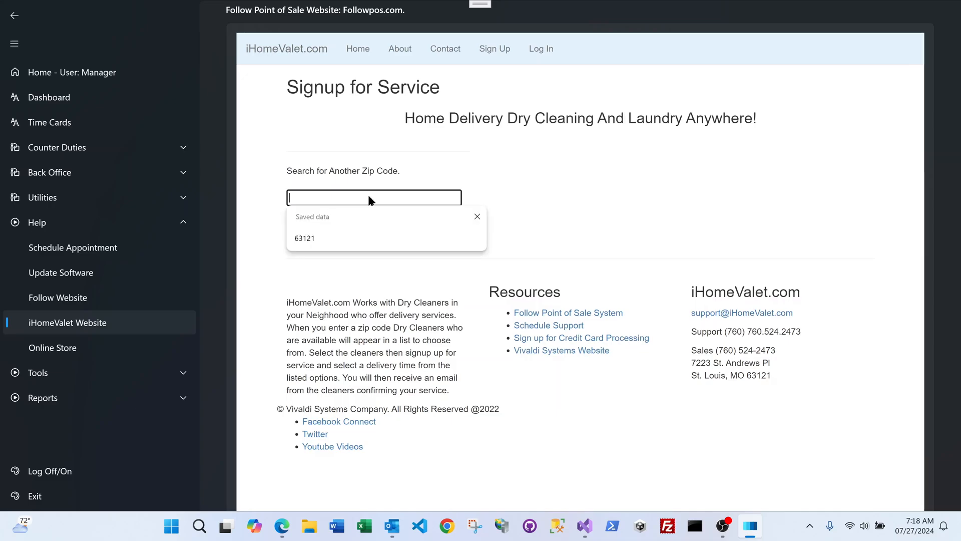
click(339, 240)
click(349, 231)
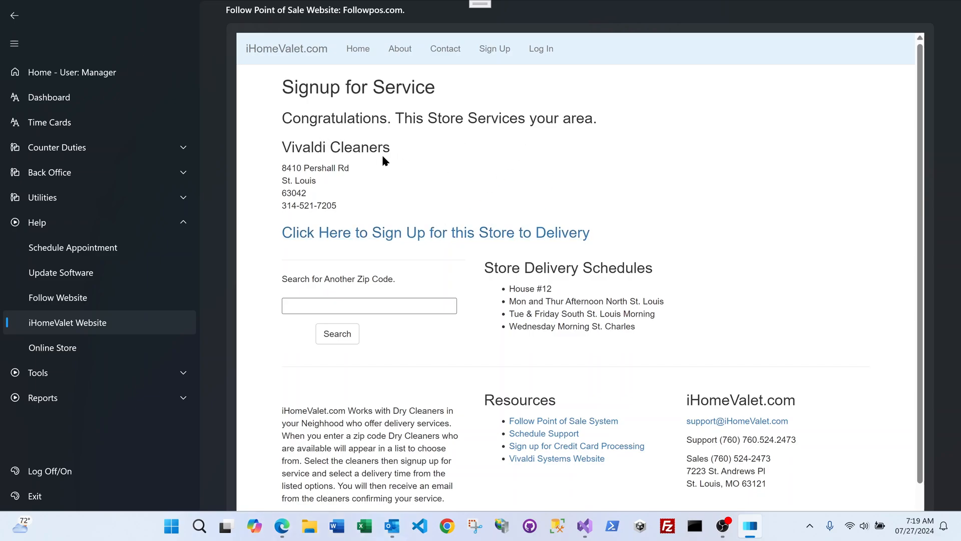
Open the delivery signup form for Vivaldi Cleaners and review its account information fields
click(397, 233)
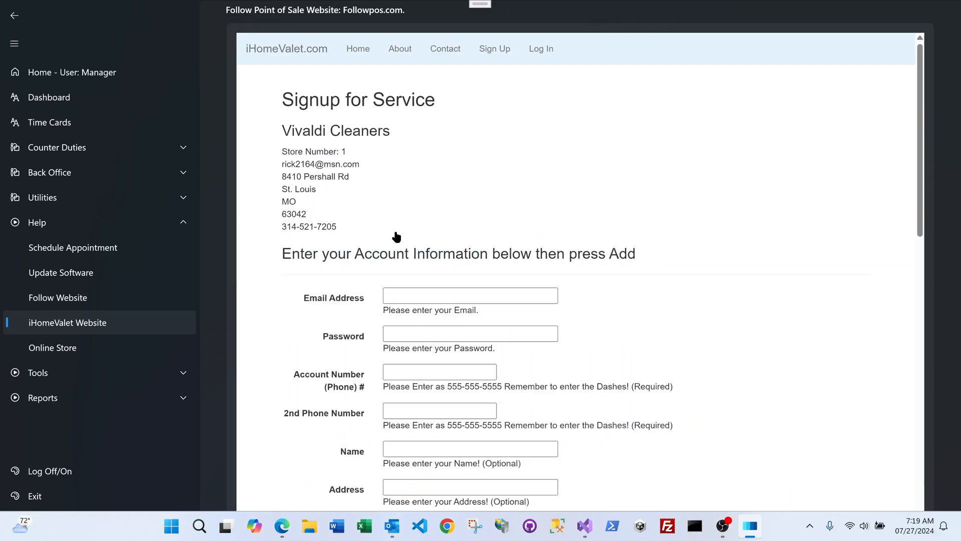
scroll(665, 231, down, 4)
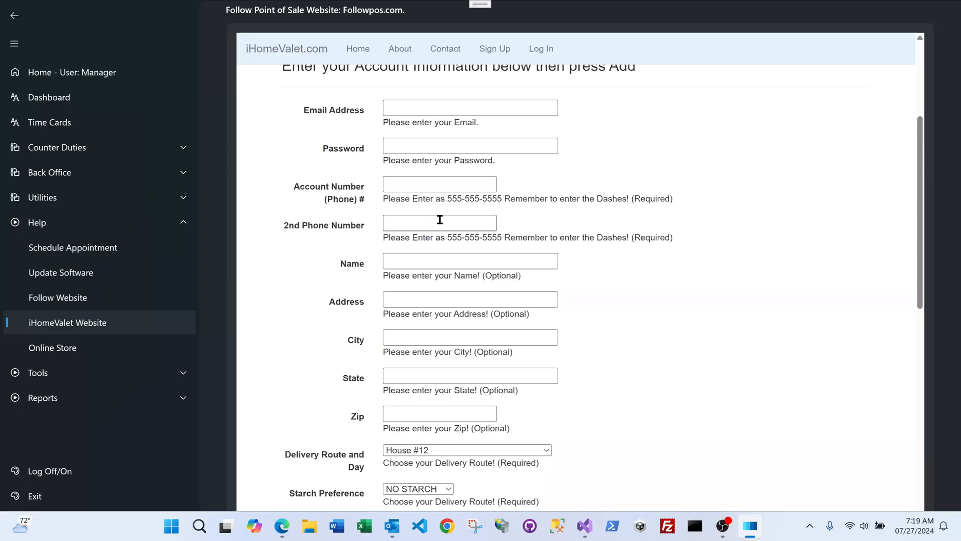
scroll(591, 305, down, 5)
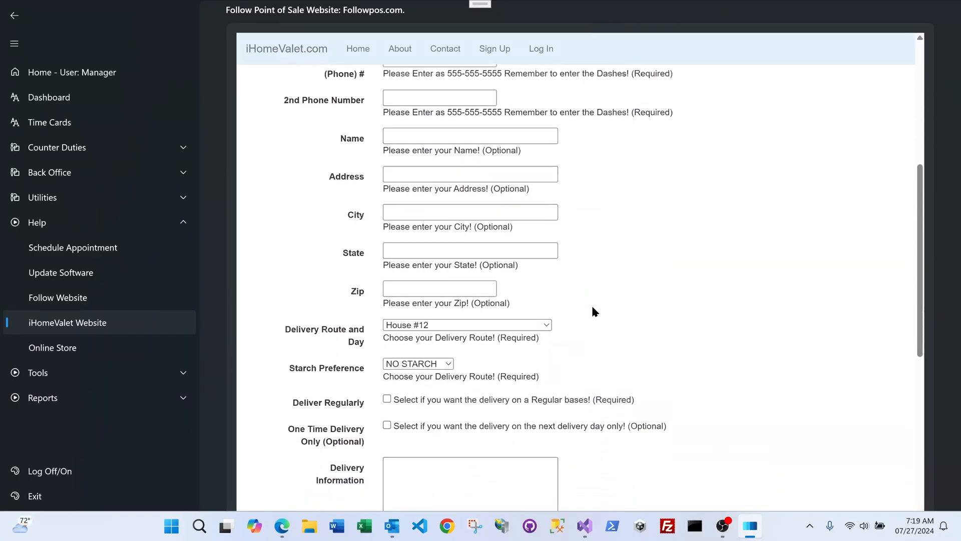
scroll(592, 304, down, 1)
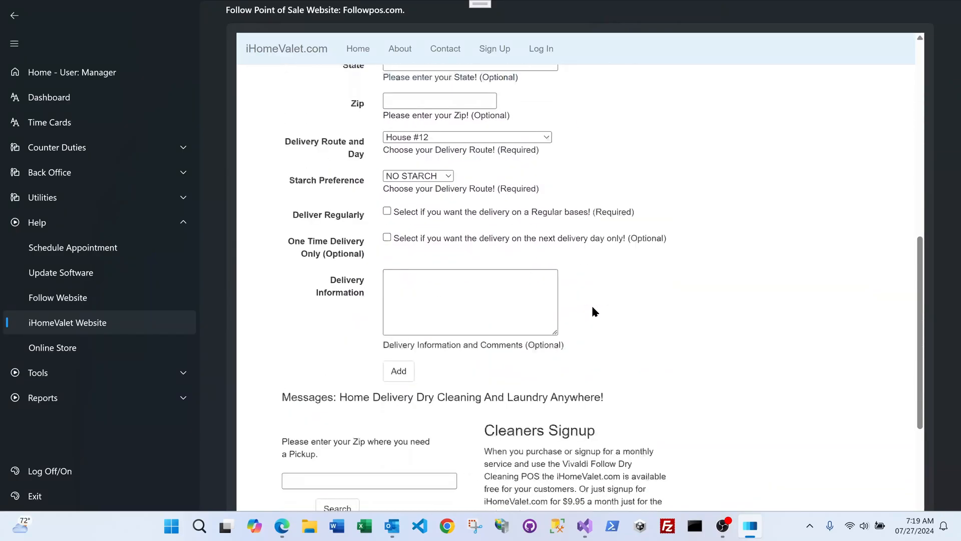
Examine the Delivery Route and Day choices and the remaining delivery options in the signup form, leaving the form blank
click(487, 139)
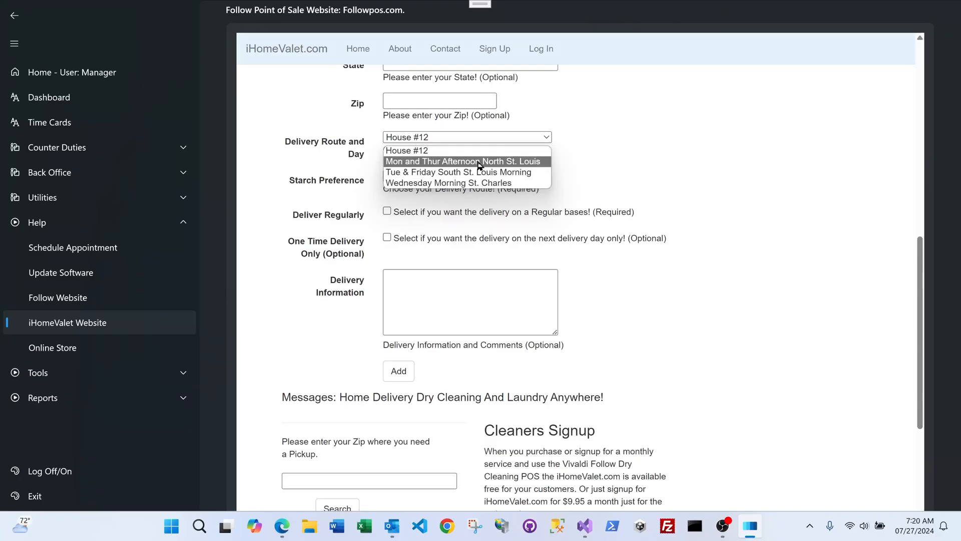
click(601, 153)
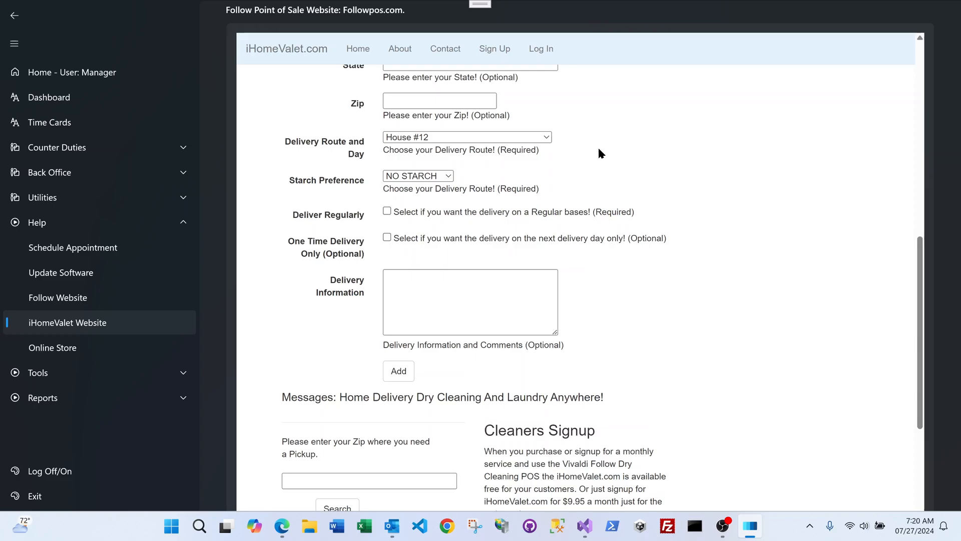
click(499, 139)
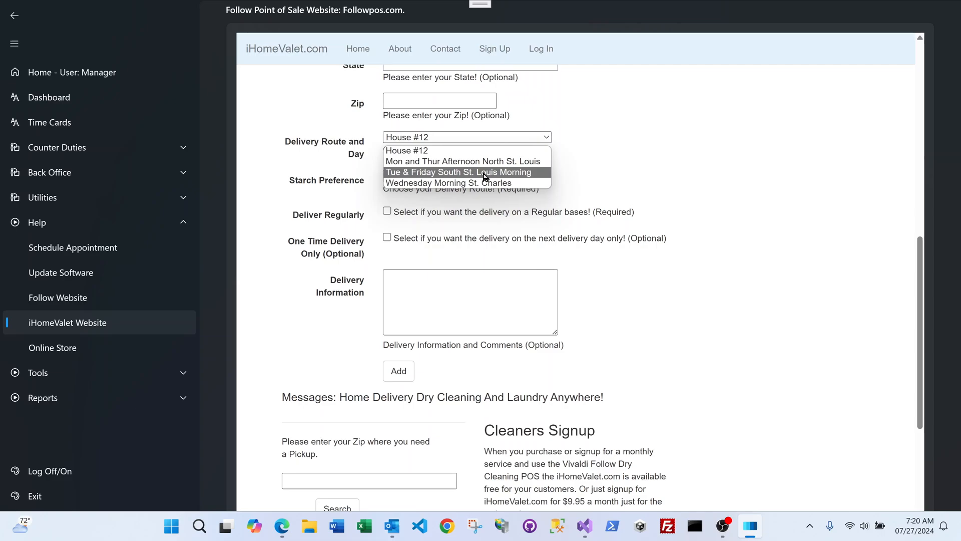
click(664, 170)
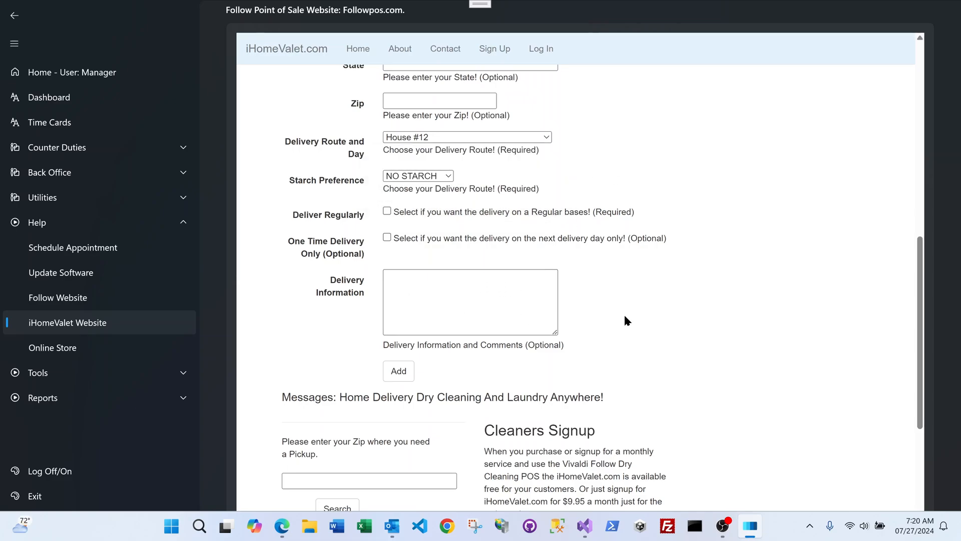
scroll(623, 313, down, 1)
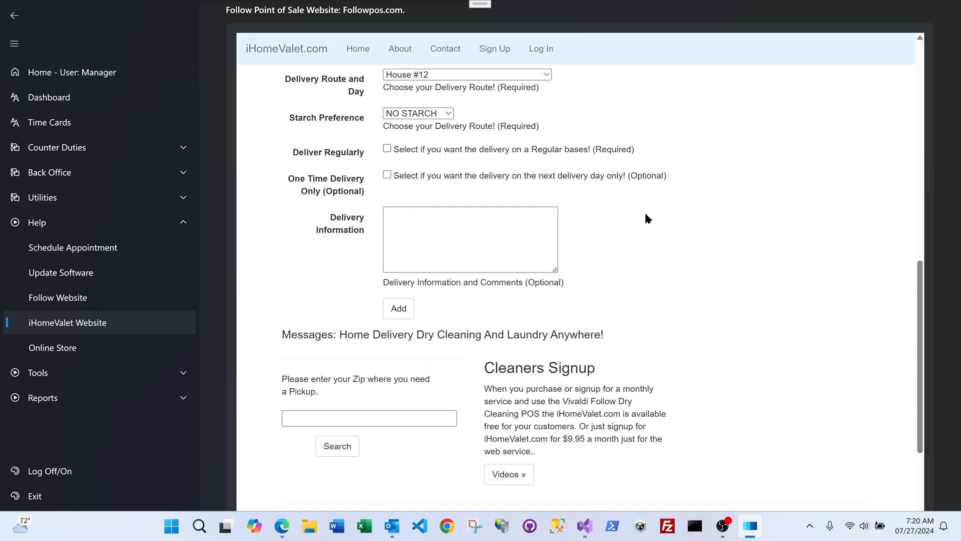
scroll(644, 213, up, 9)
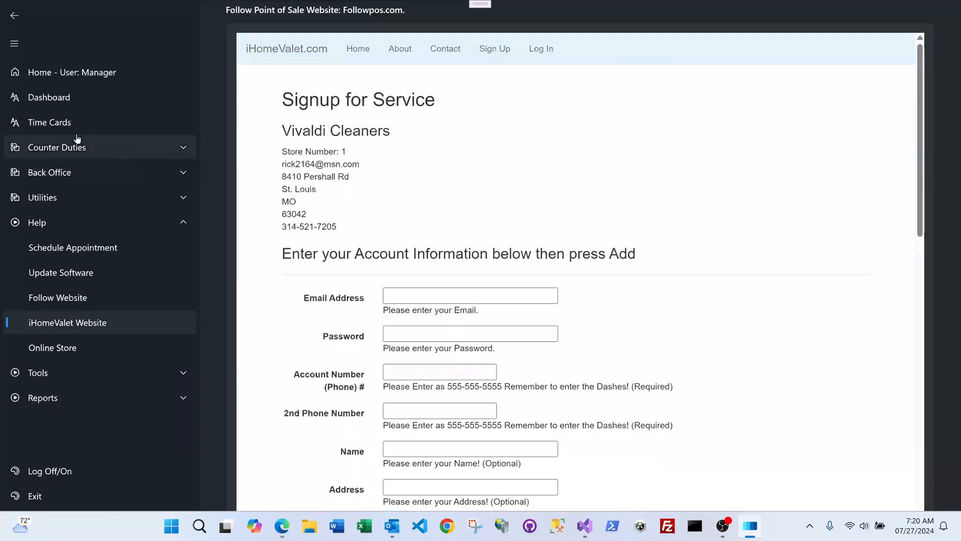
Return to the home customer list, open the TEST DELIVERY customer for editing, and show the delivery settings
click(63, 74)
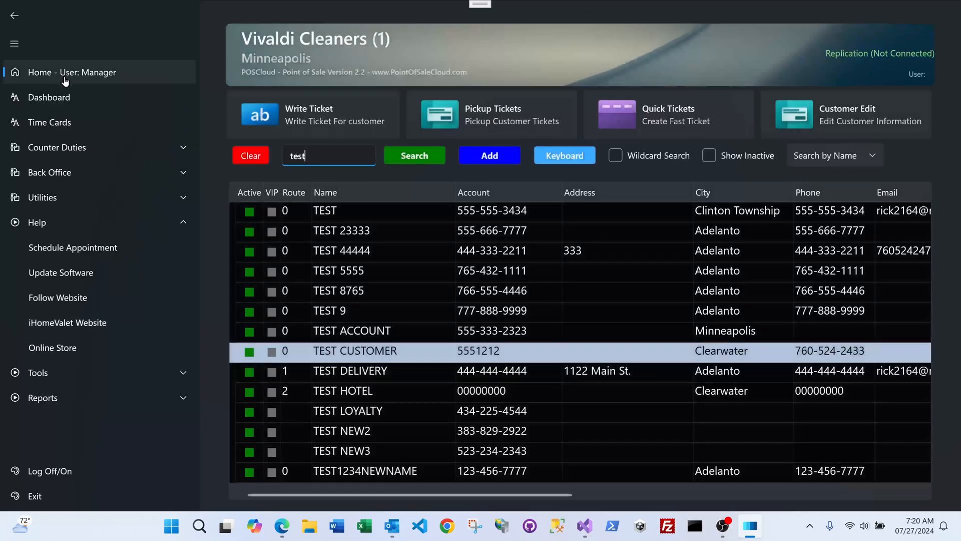
click(430, 371)
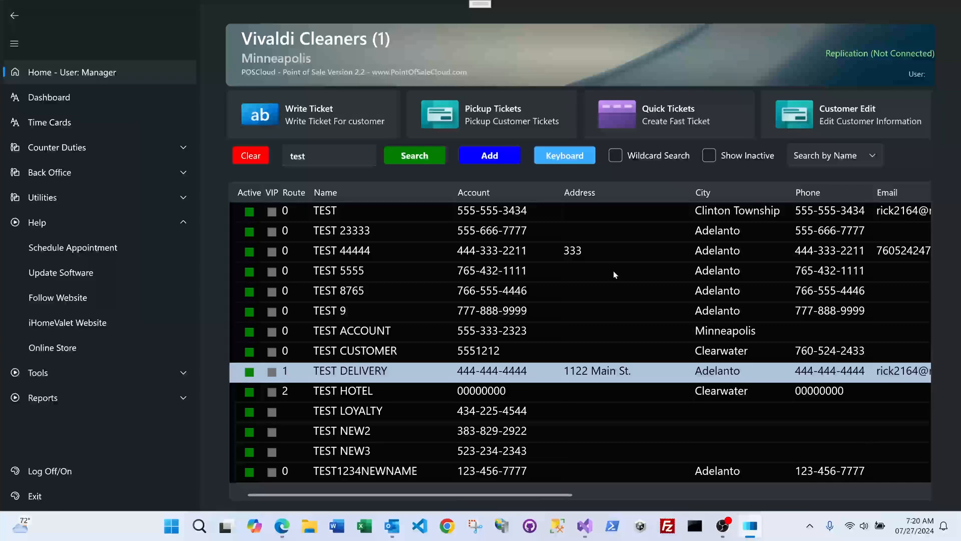
click(820, 120)
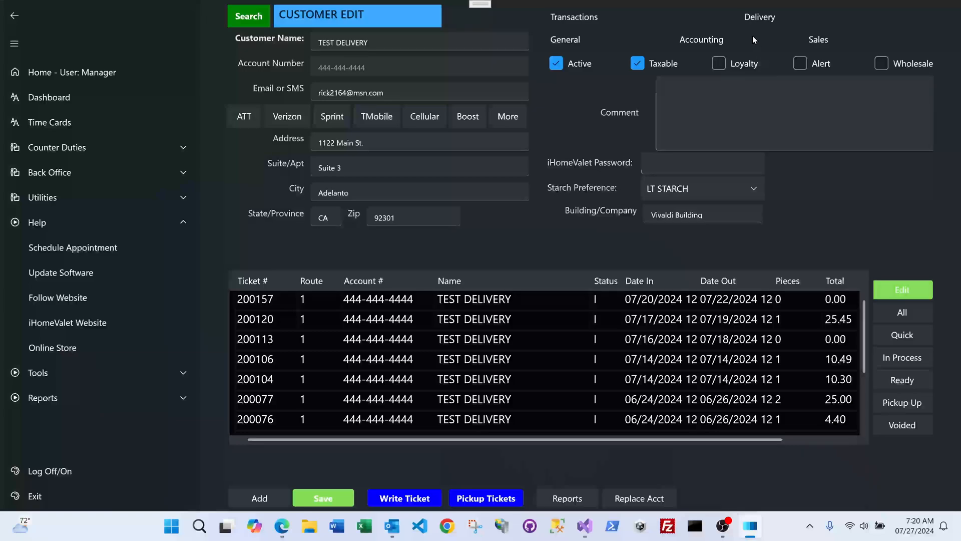
click(750, 19)
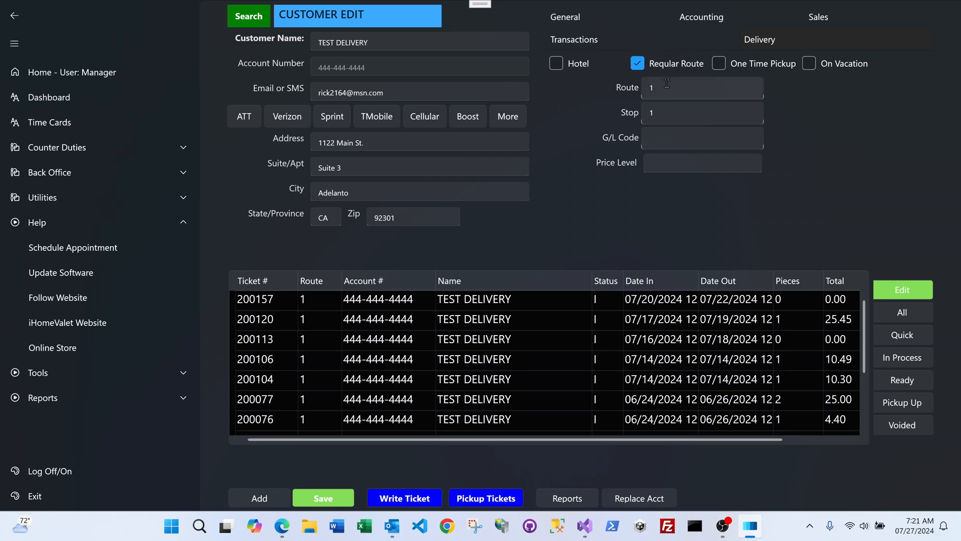
Set the TEST DELIVERY customer's route stop to 7 and save the record
click(644, 90)
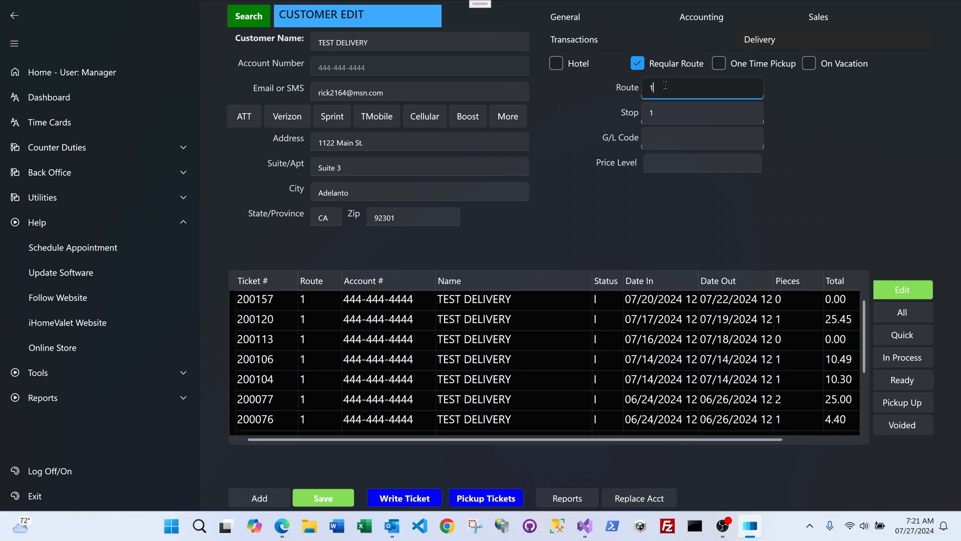
click(671, 115)
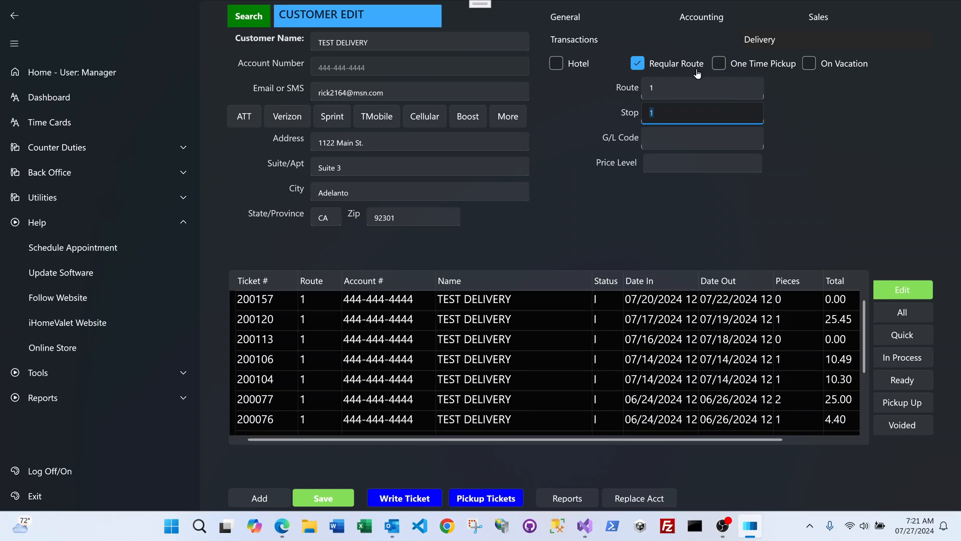
click(661, 116)
drag(667, 113, 635, 115)
click(324, 501)
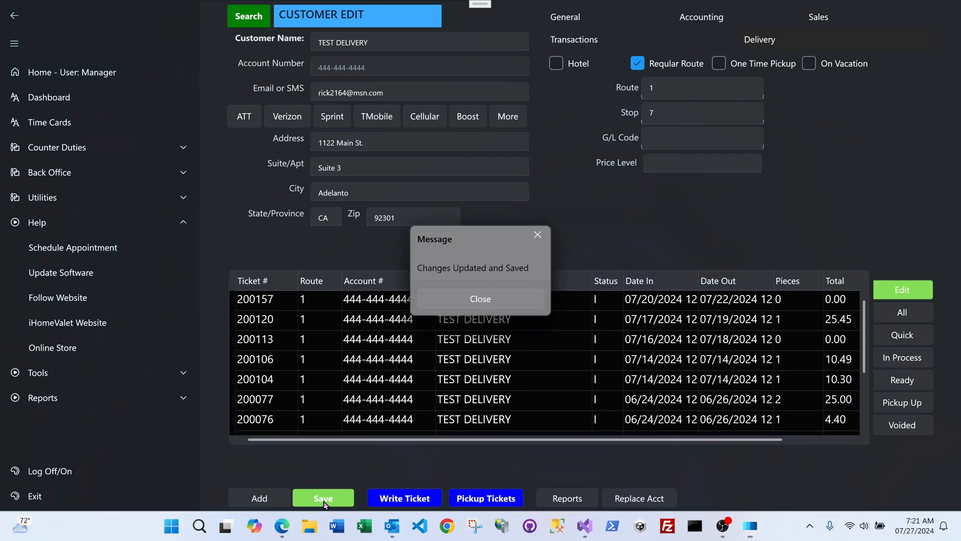
click(481, 299)
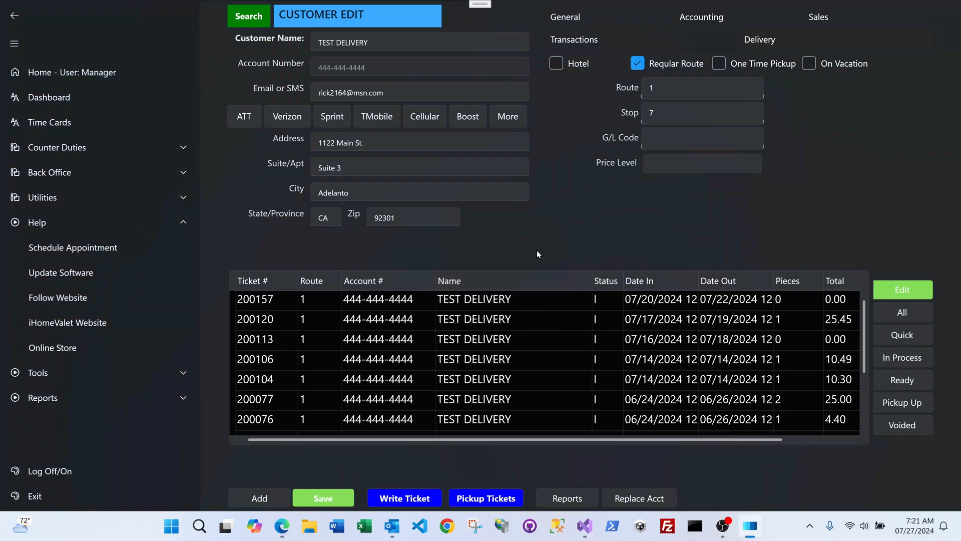
Turn the customer's Account option off and back on in the accounting settings
click(704, 19)
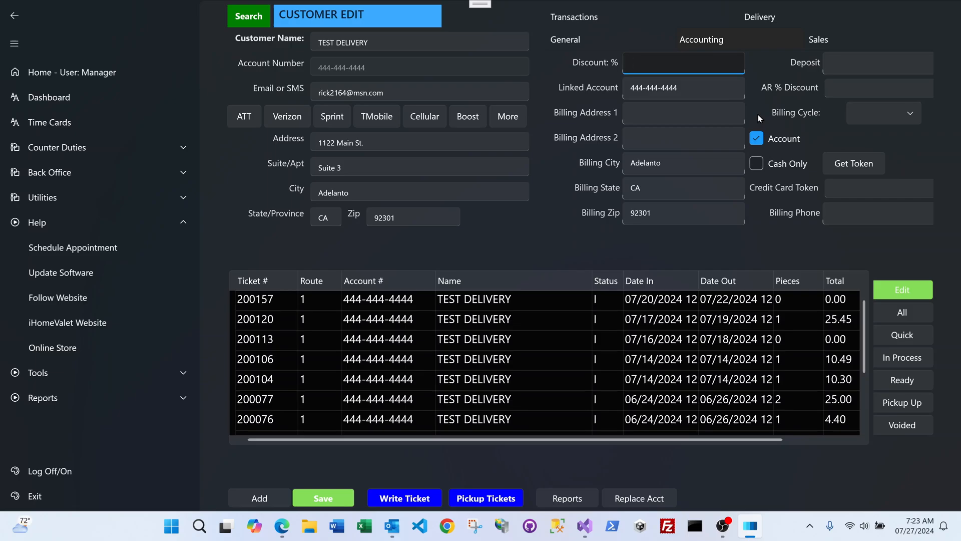
click(756, 142)
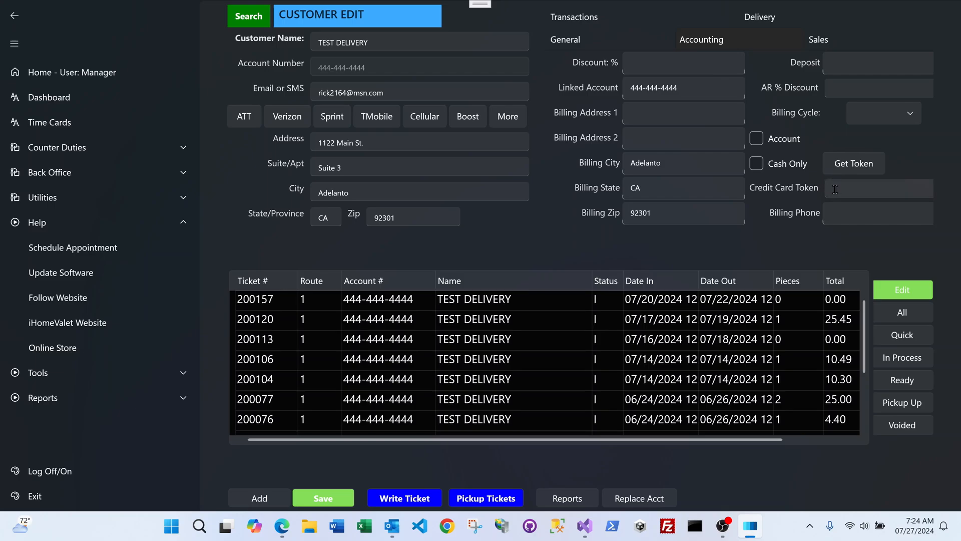
click(756, 140)
Review the customer's delivery and accounting settings, and save the customer record with the Account option enabled
click(757, 15)
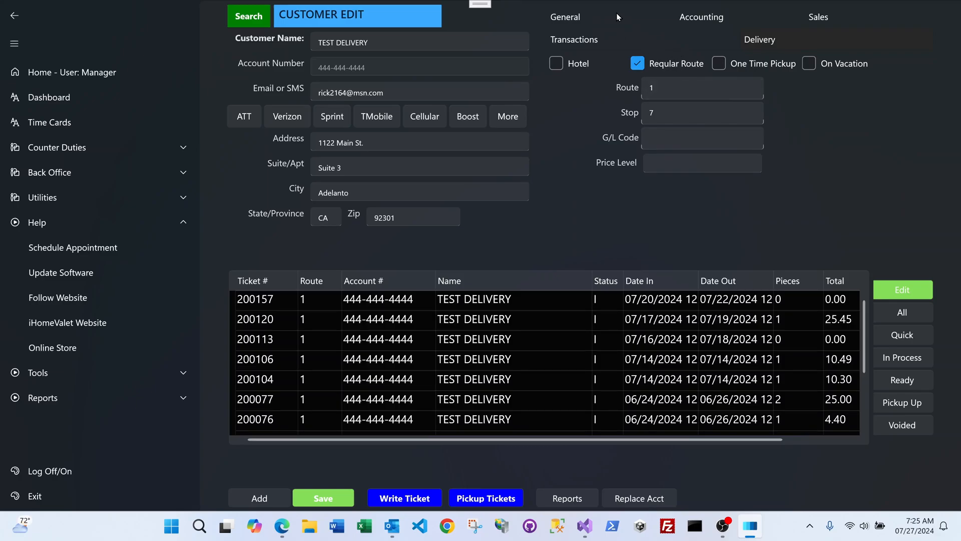
click(702, 20)
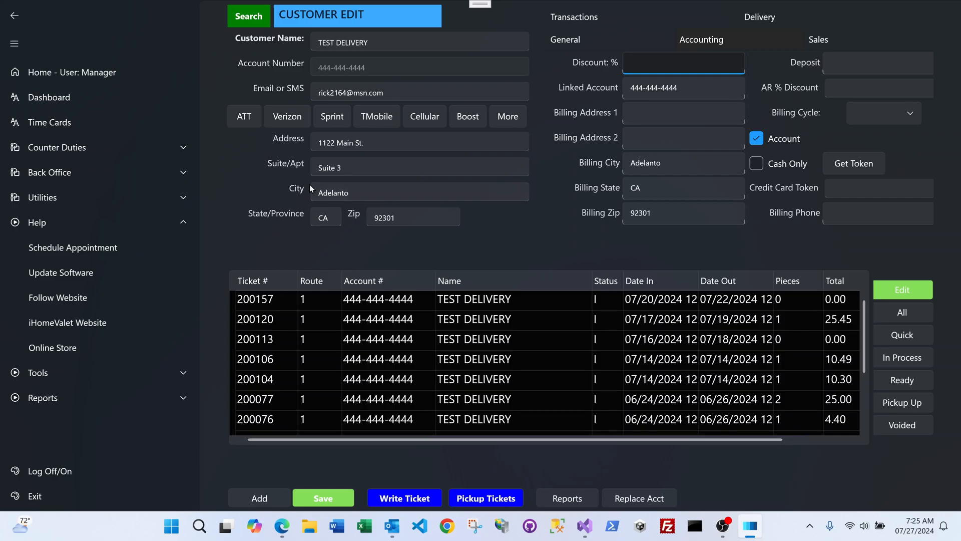
click(308, 499)
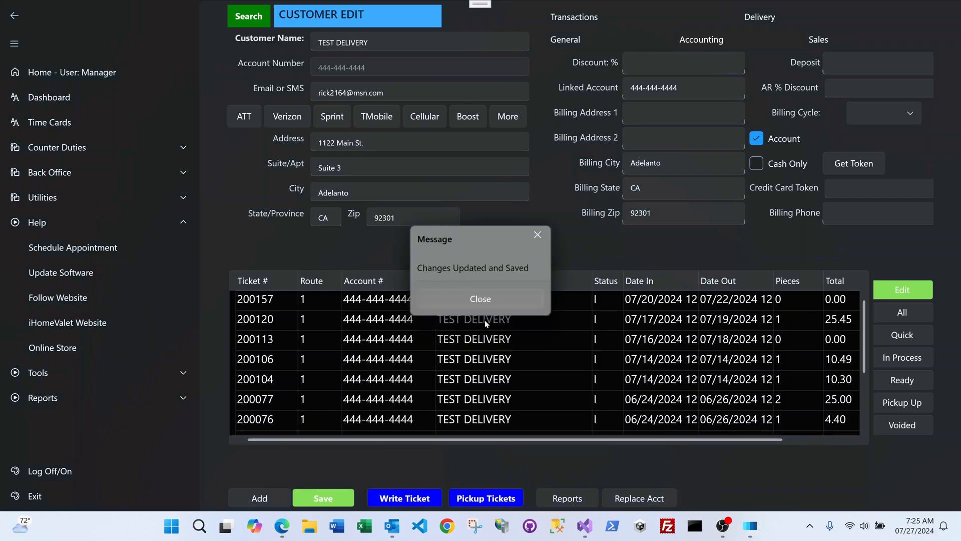
click(479, 296)
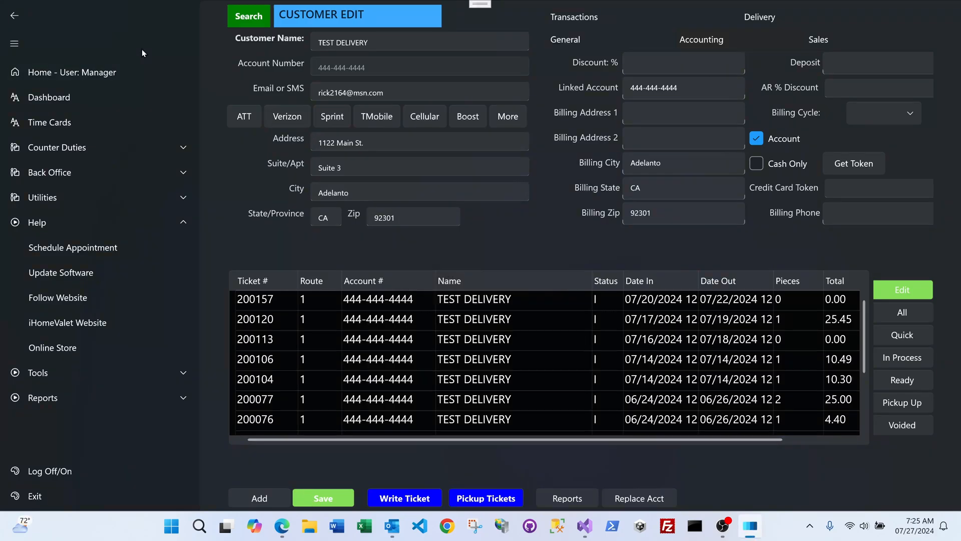
Return to the customer list and write a one-piece $10.00 ticket for TEST DELIVERY, saving it without printing
click(19, 17)
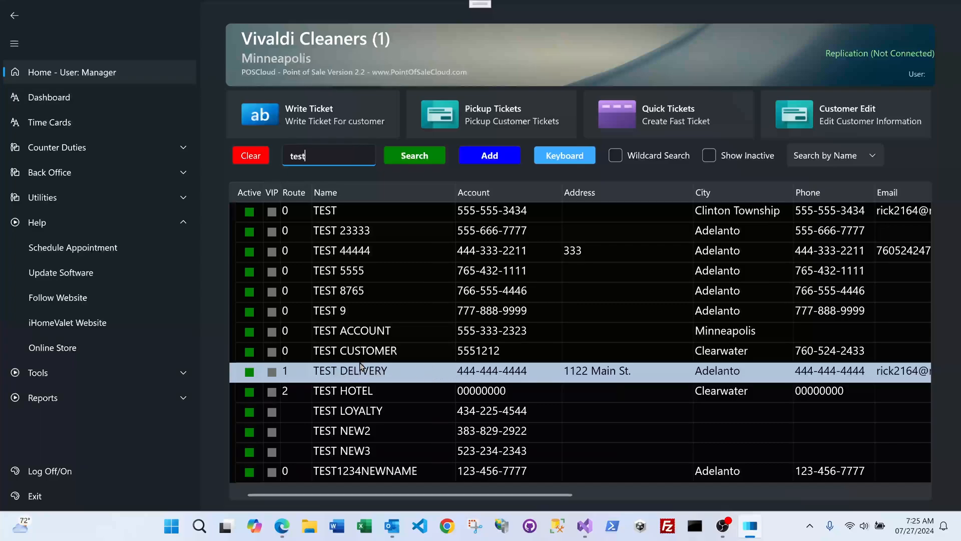
click(351, 120)
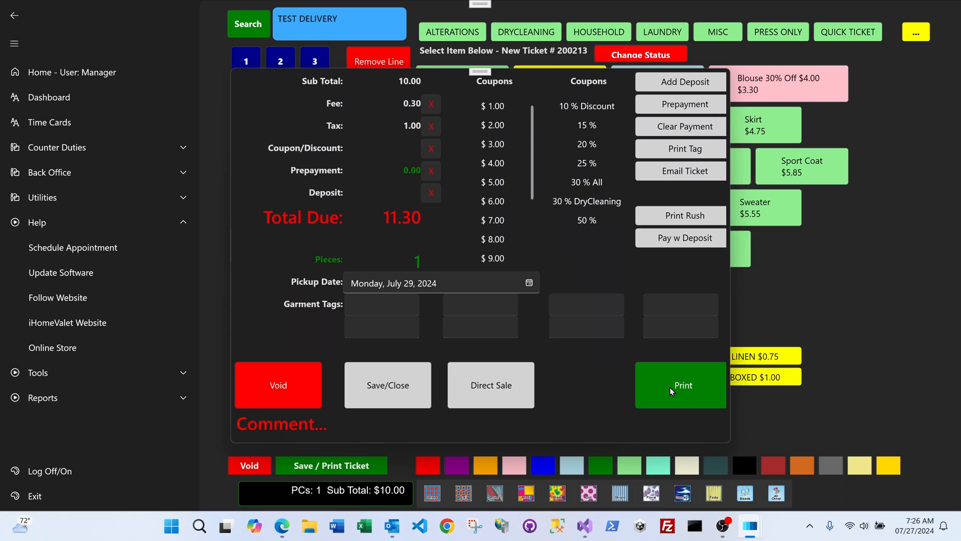
click(388, 384)
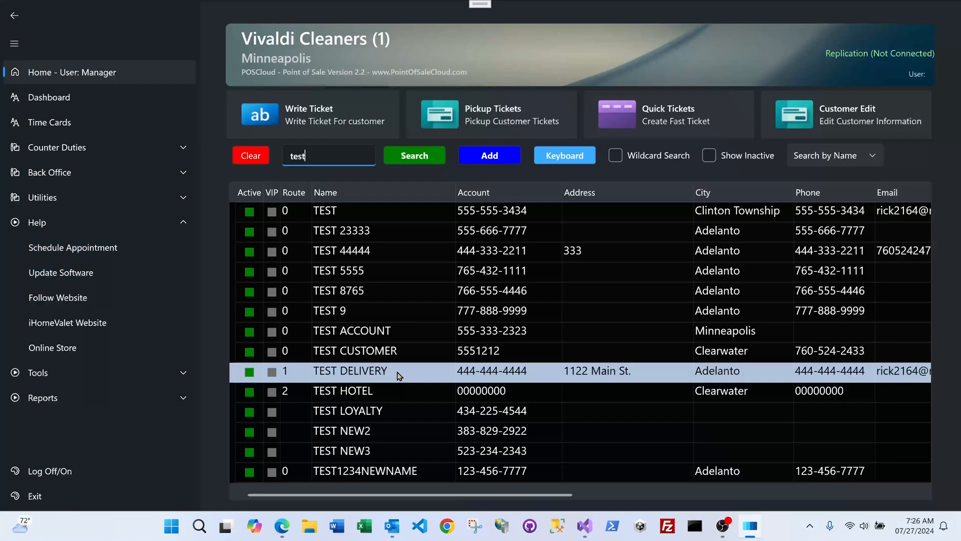
Write a TEST DELIVERY ticket for one $5.40 sweater and preview its printout with July 29, 2024 as the delivery date
click(353, 125)
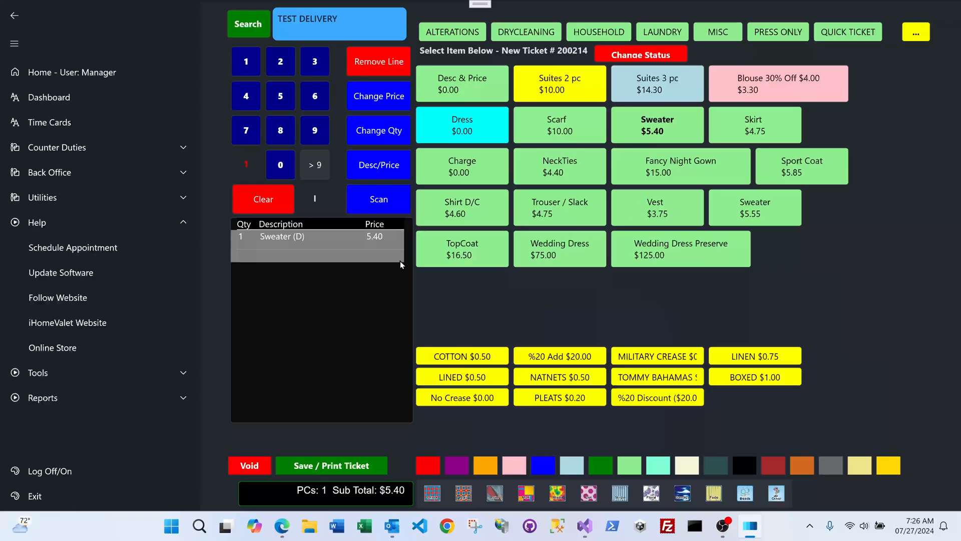
click(354, 468)
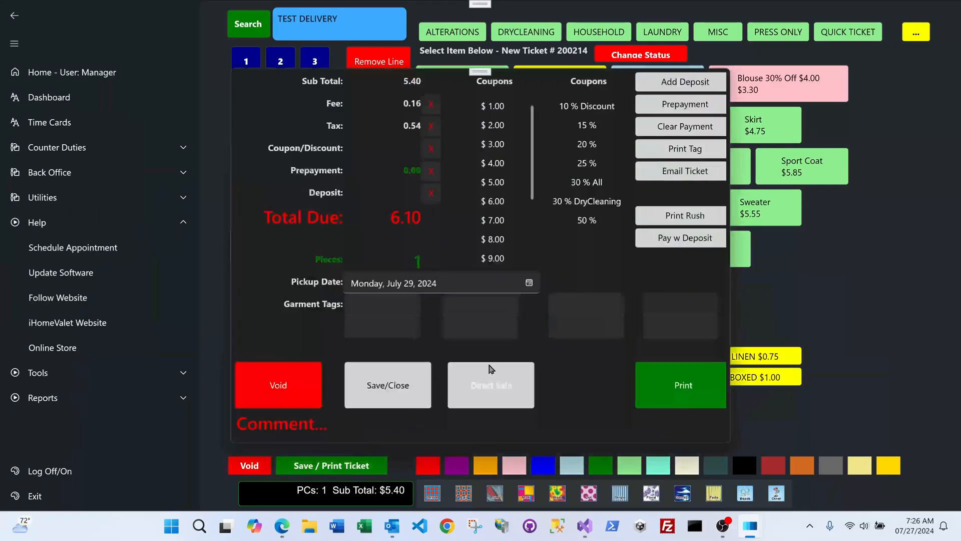
click(684, 385)
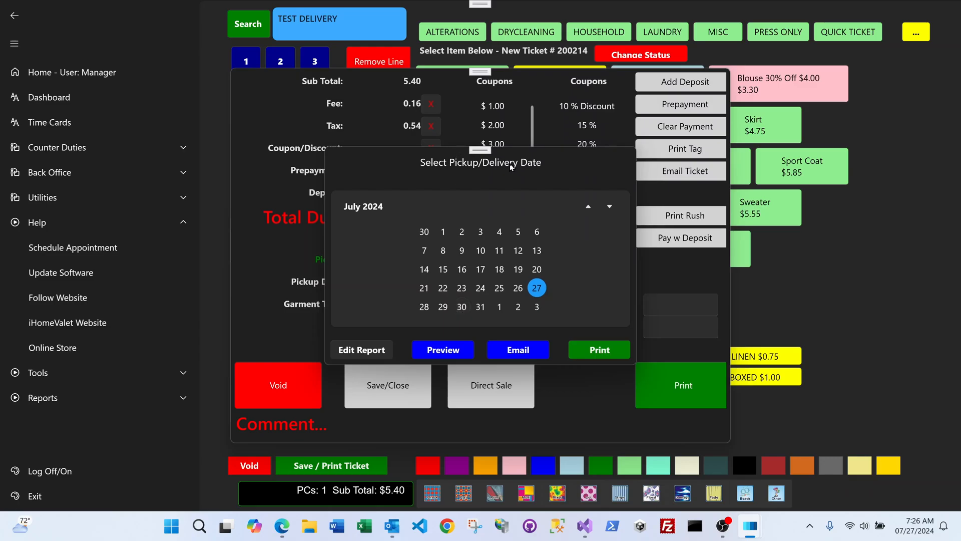
click(443, 307)
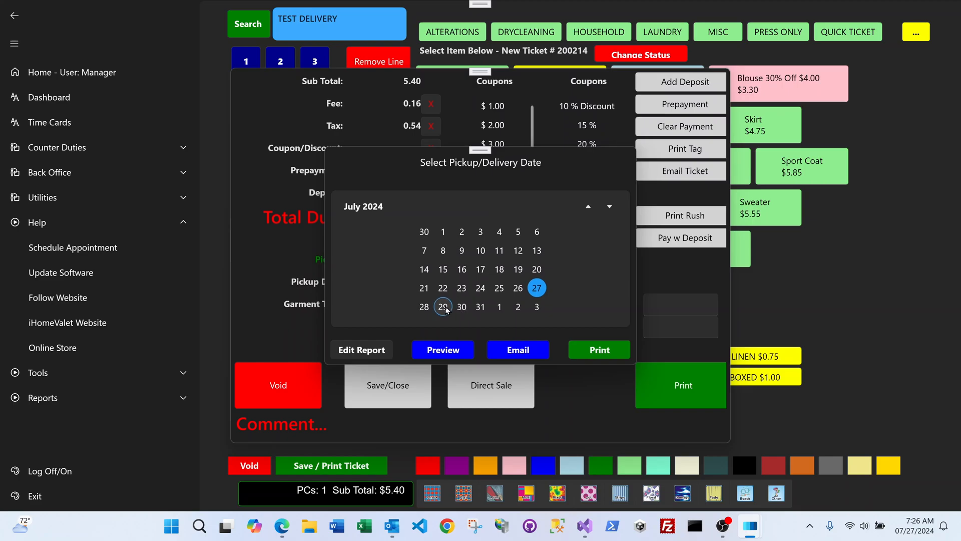
click(464, 350)
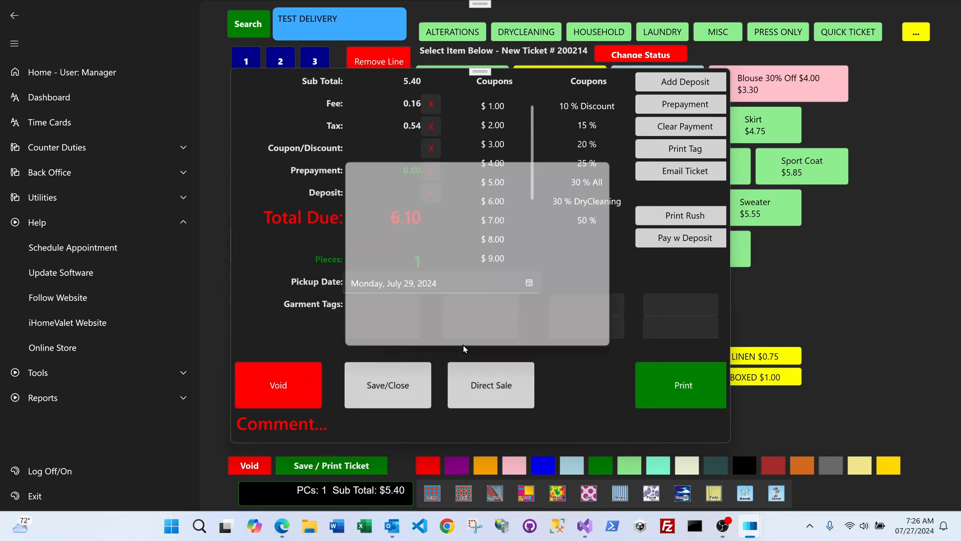
click(444, 298)
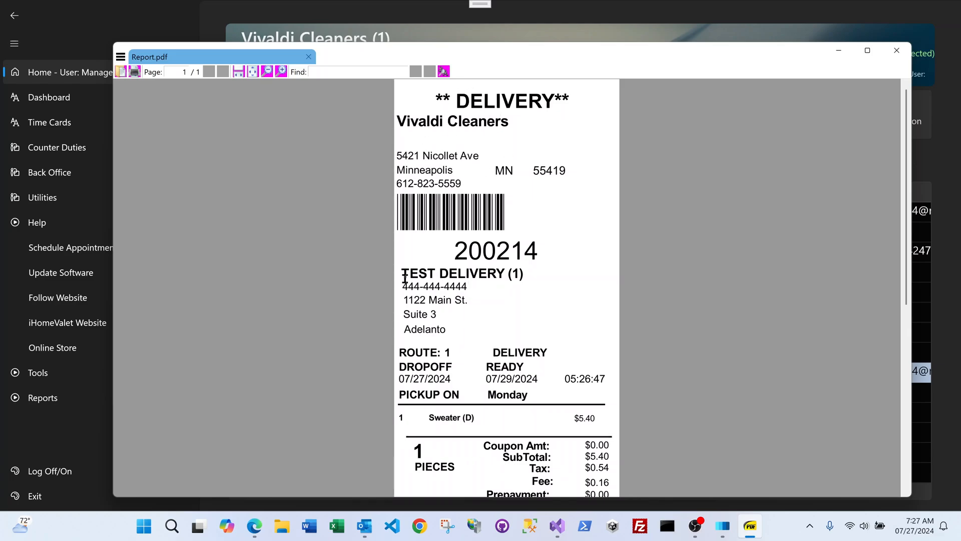
Examine the customer name, address and route details on the delivery ticket preview, and close it
drag(404, 272, 465, 305)
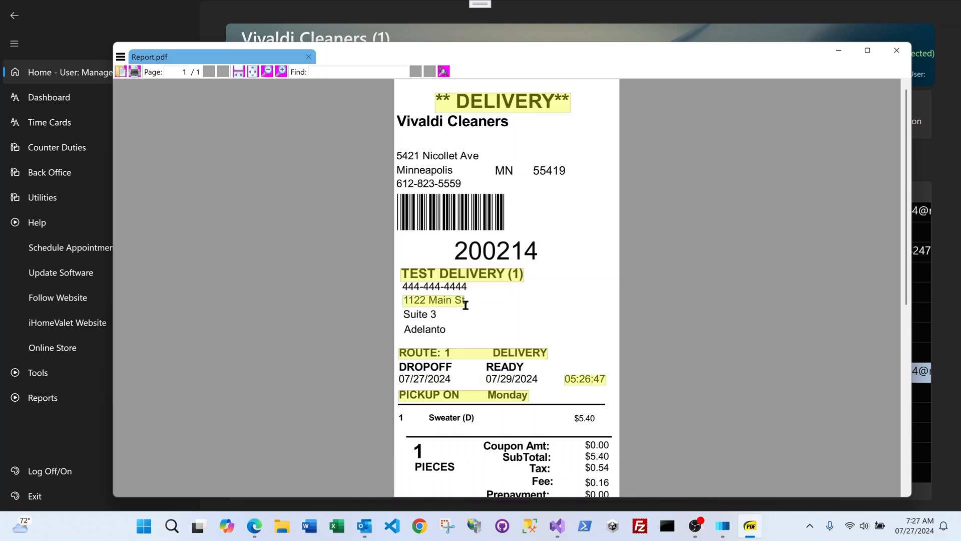
click(476, 291)
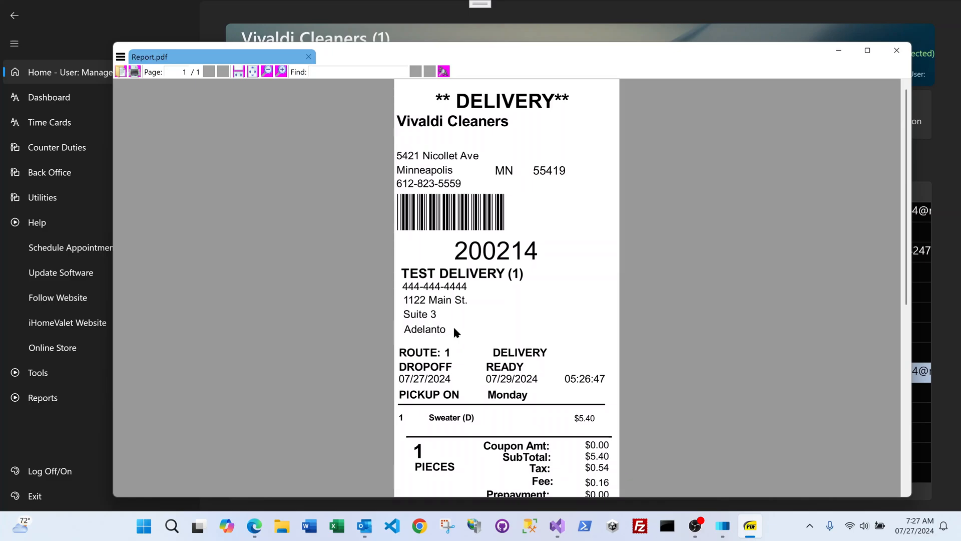
click(896, 52)
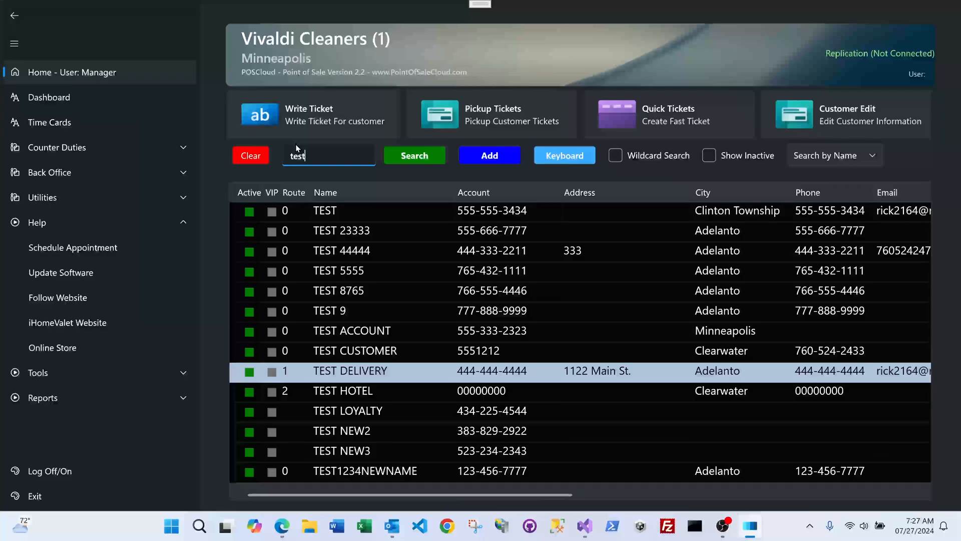
Open the Ticket Manager from the dashboard to review the tickets written on July 27, 2024
click(50, 228)
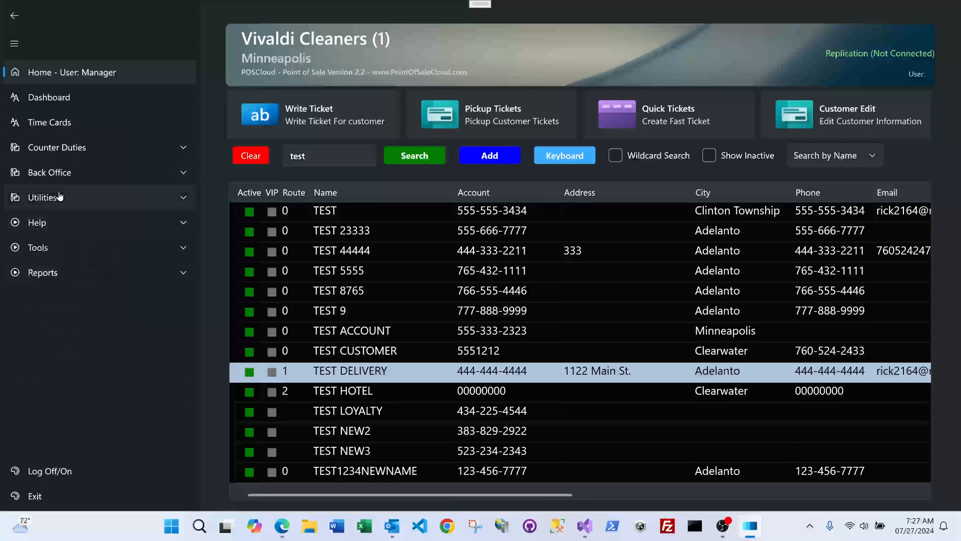
click(74, 107)
click(766, 101)
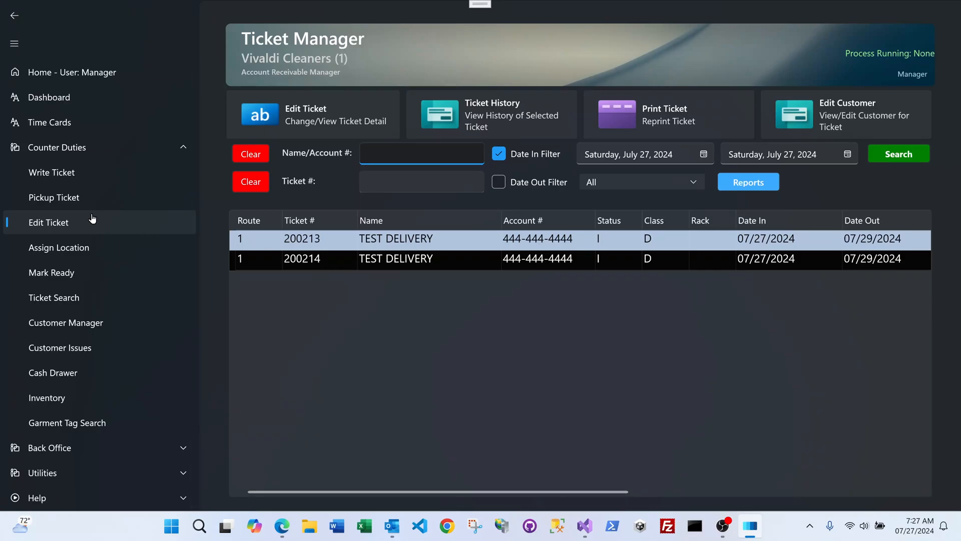
Mark both new TEST DELIVERY tickets ready with the location RACK, entering each ticket number in turn
click(82, 274)
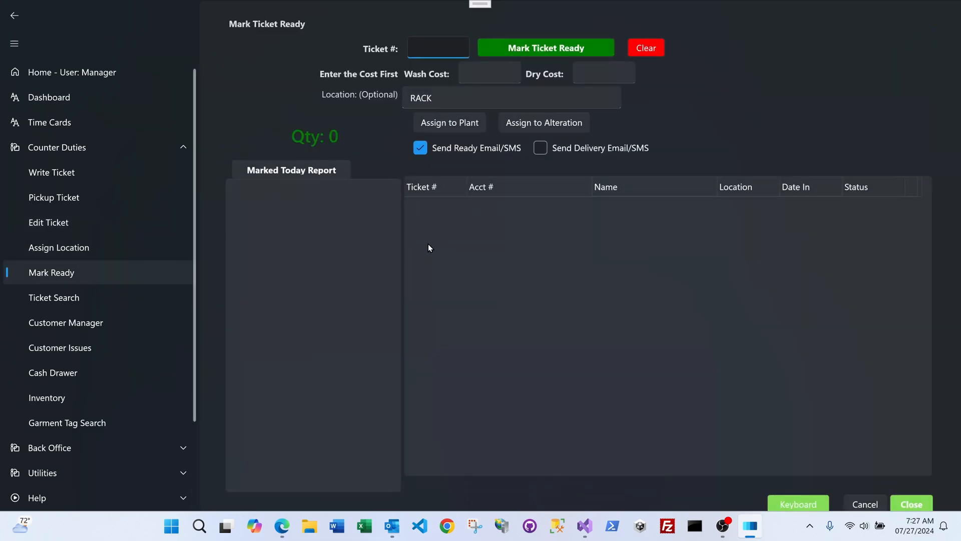
text(2002)
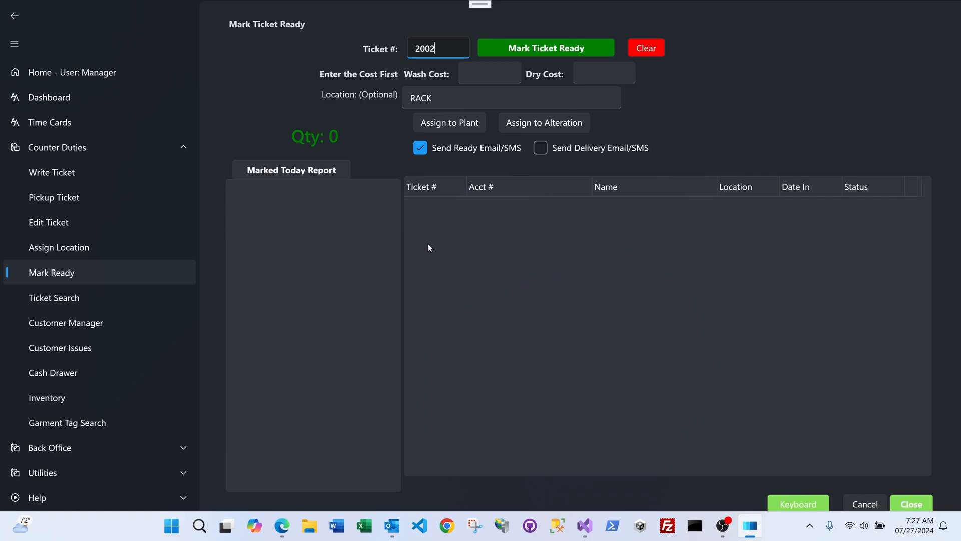
text(13)
key(Return)
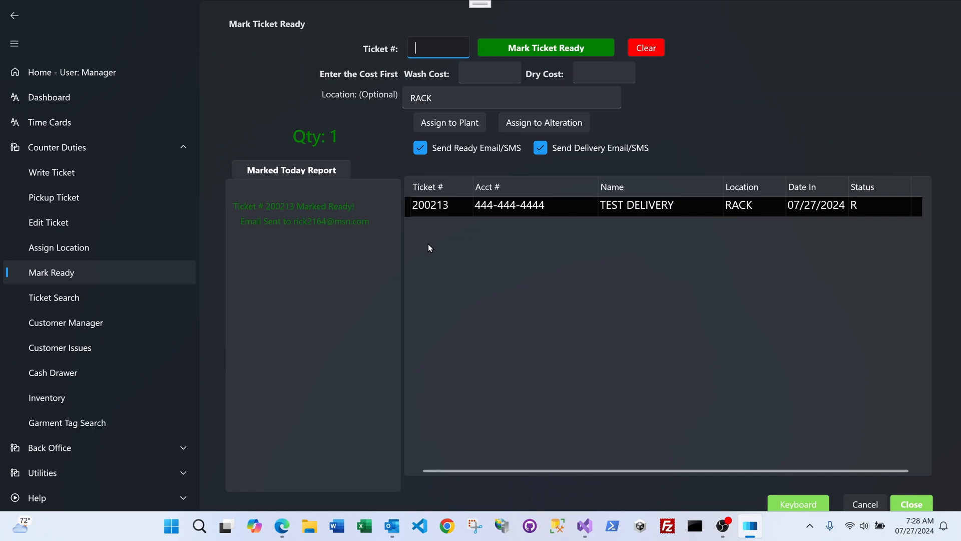
text(200214)
key(Return)
Switch to Outlook to read the two delivery-ready emails, and return to the Ticket Manager to check the tickets' status
mouse_move(392, 526)
click(389, 482)
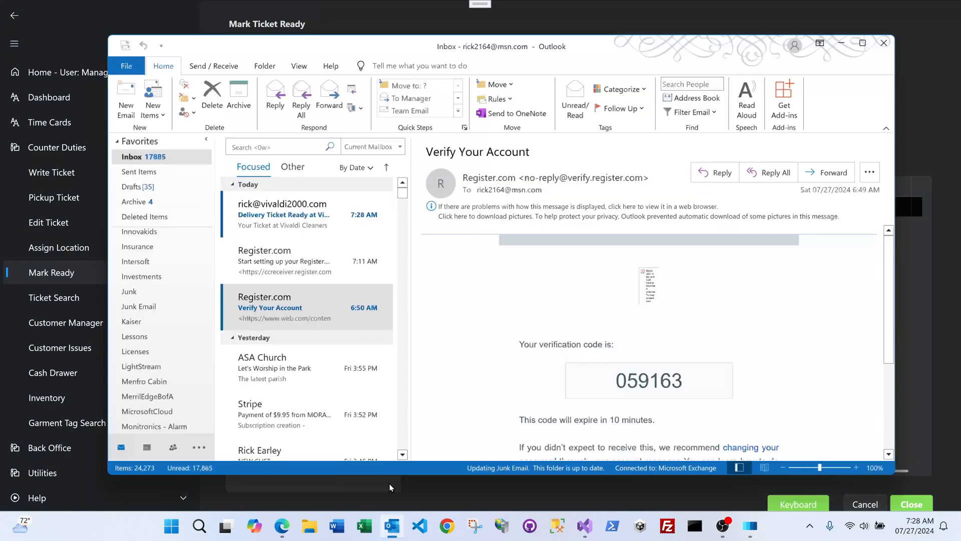
click(286, 222)
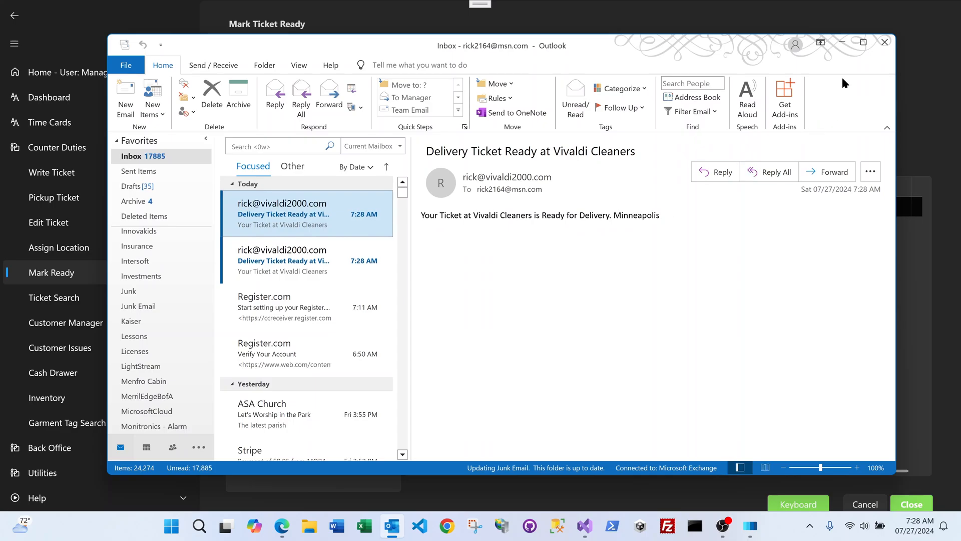
click(294, 262)
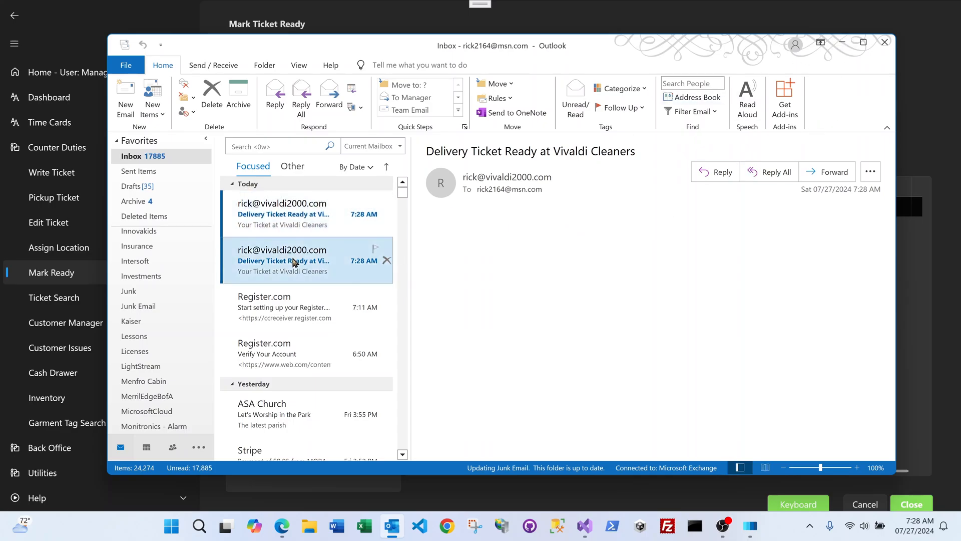
click(843, 43)
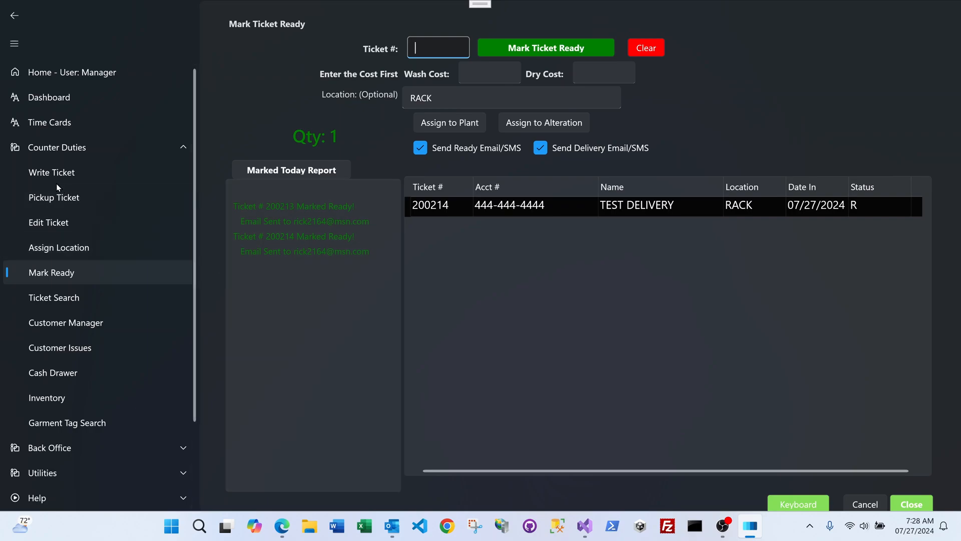
click(64, 226)
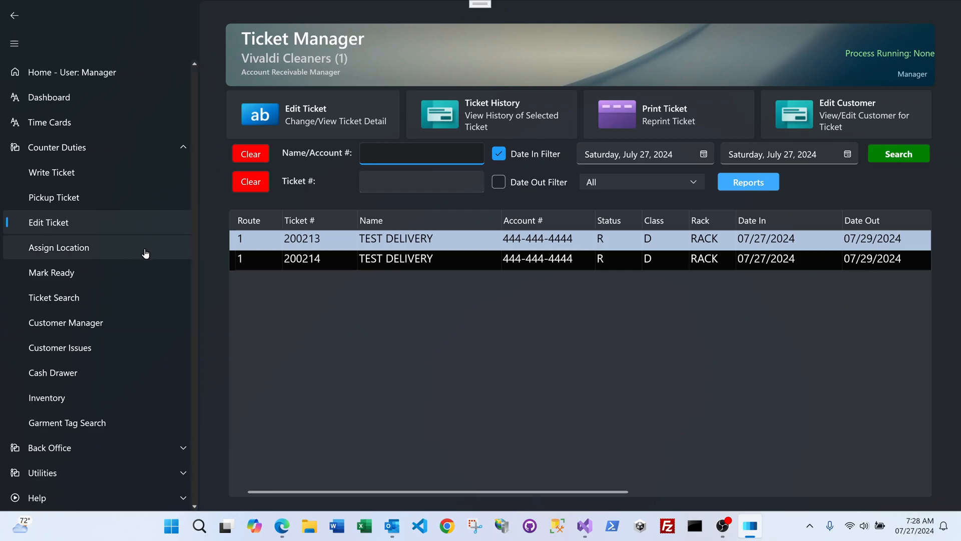
Open the Delivery Manager's manifest for route 1, House #12, and set its delivery date to Monday, July 29, 2024
click(80, 101)
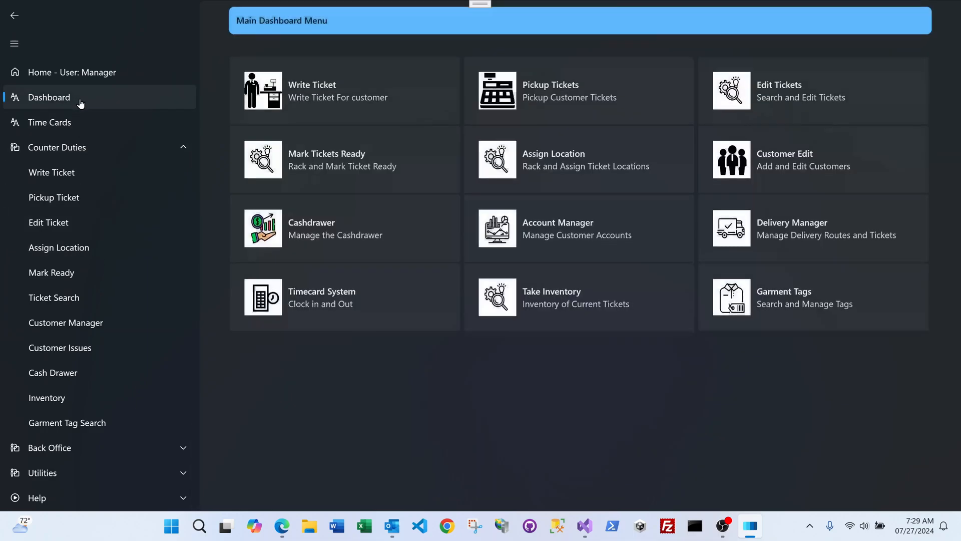
click(768, 228)
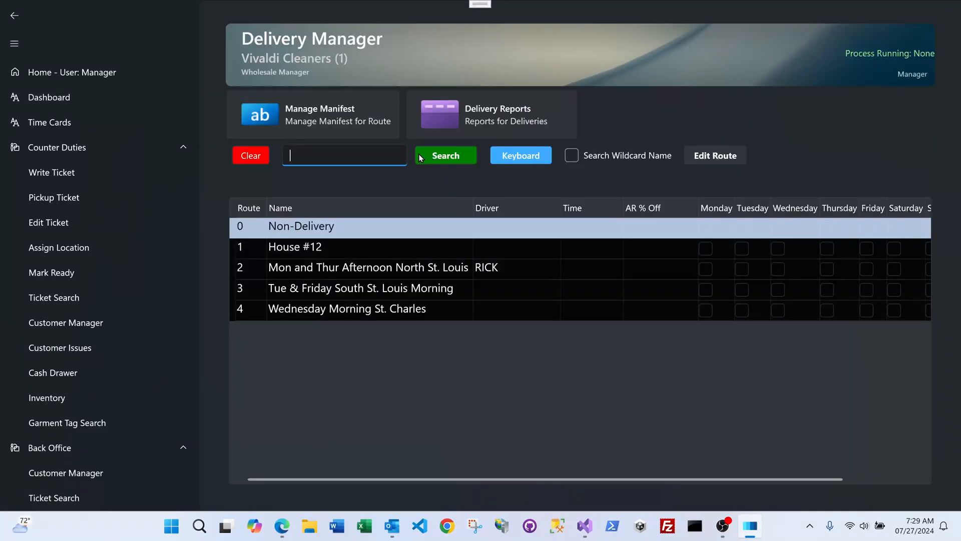
click(304, 248)
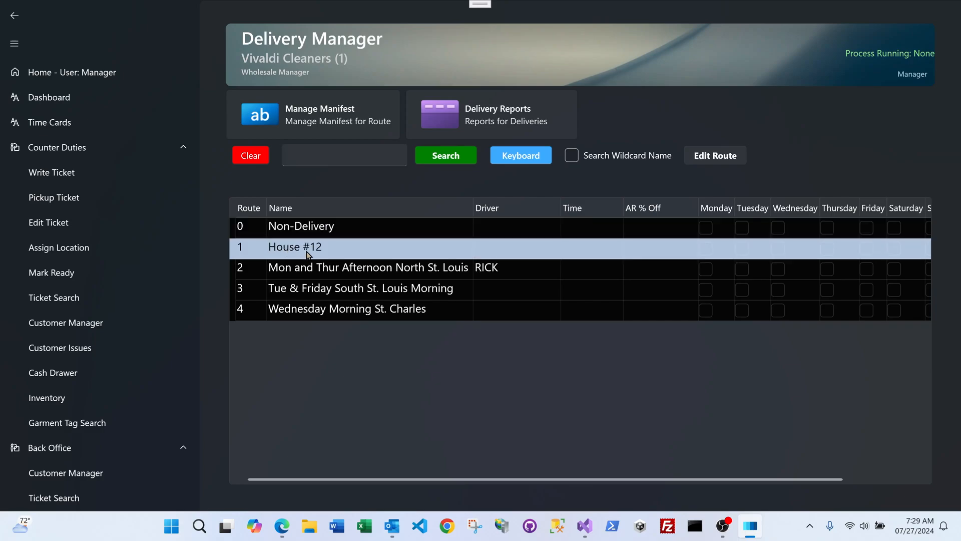
click(320, 117)
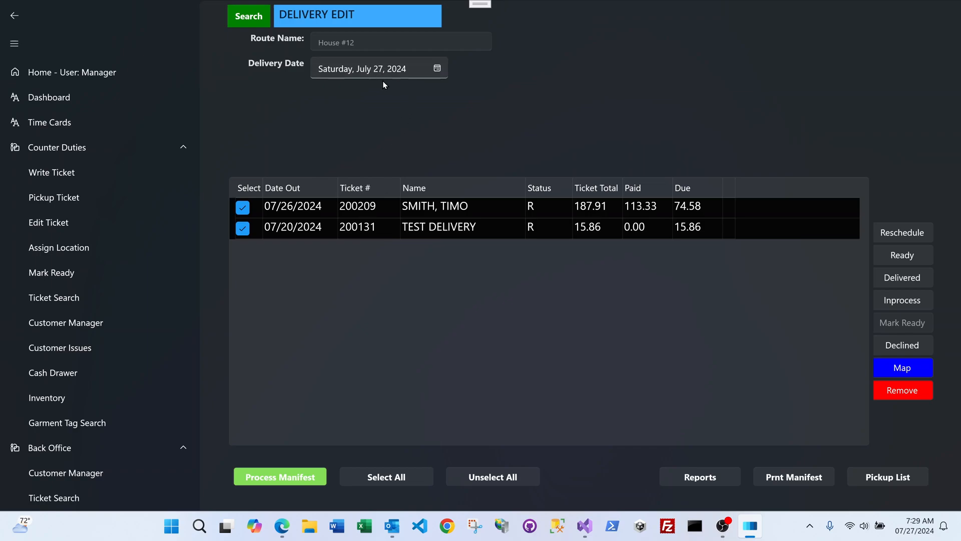
click(438, 69)
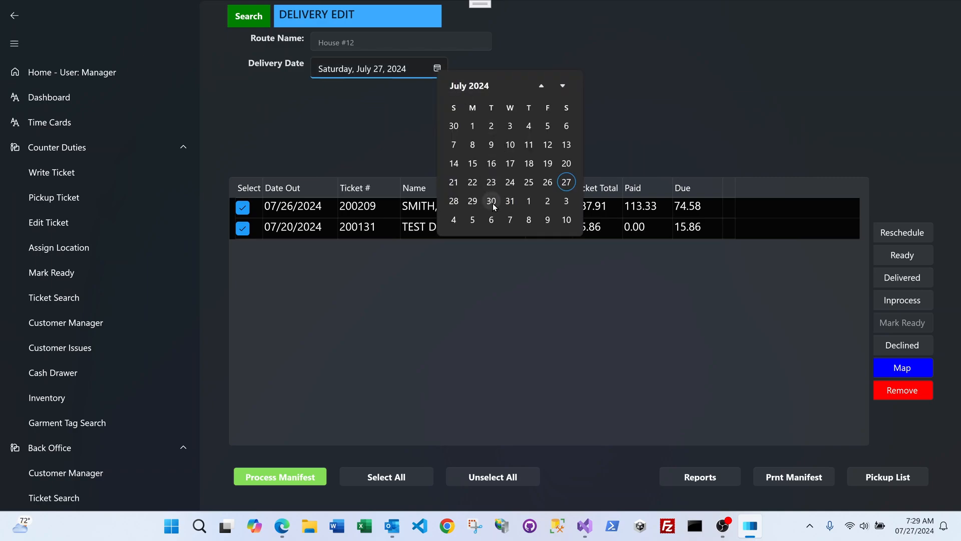
click(473, 202)
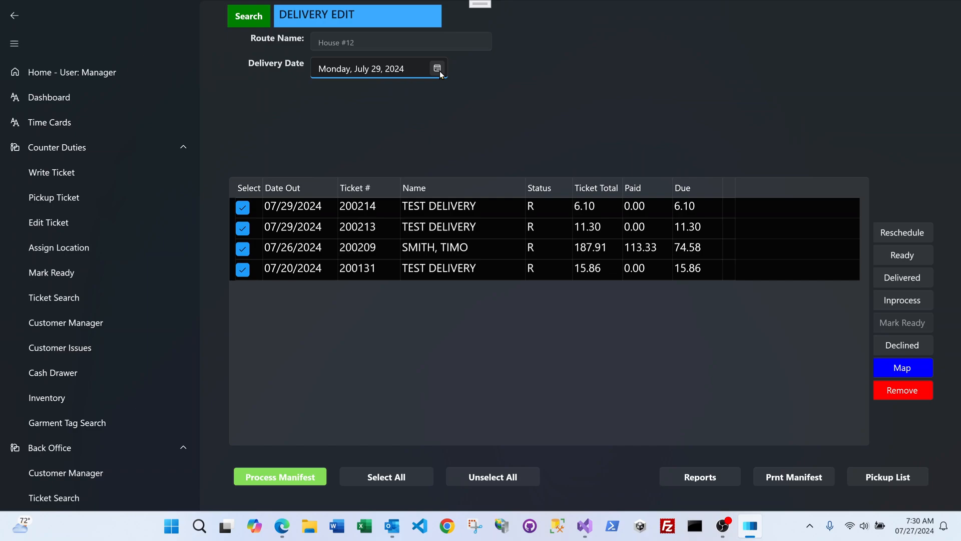
Run a preview of the delivery manifest report for the House #12 route
click(791, 478)
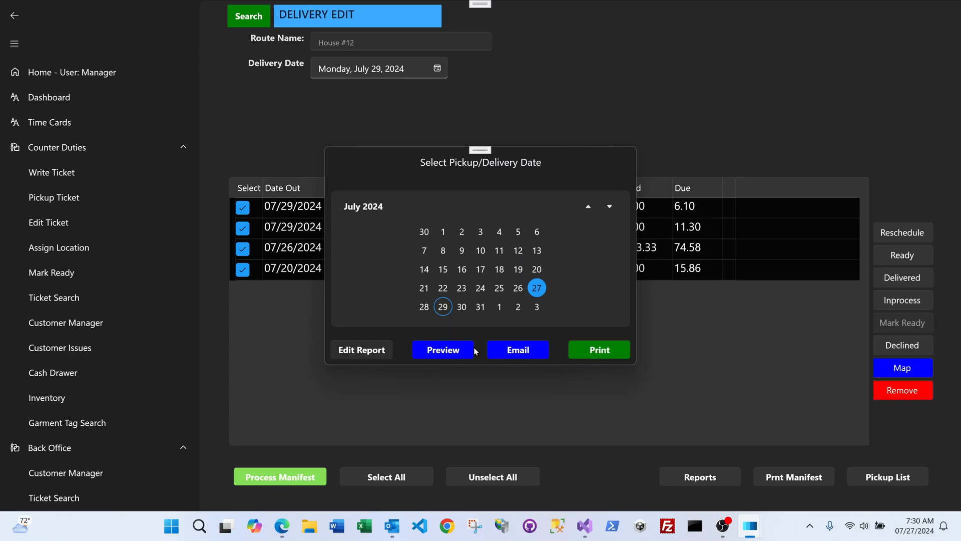
click(443, 346)
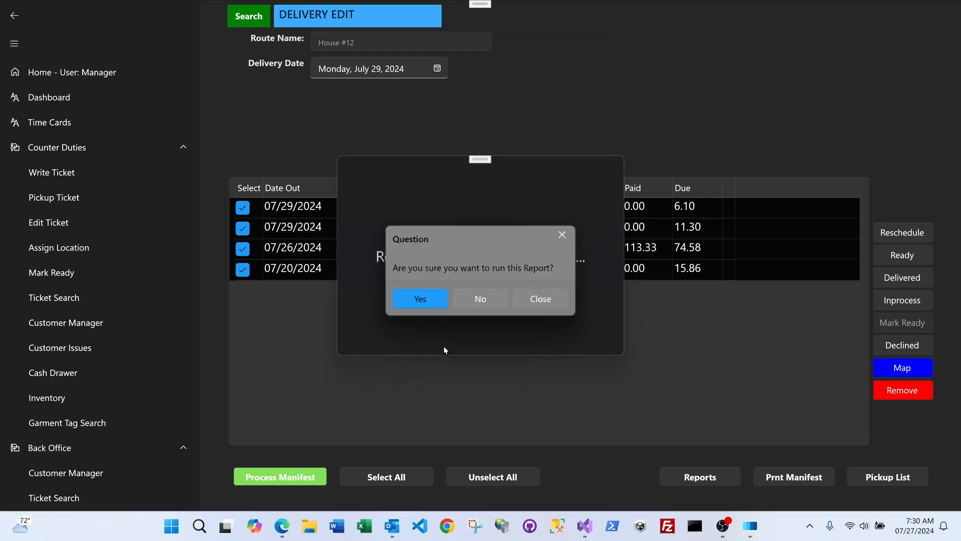
click(431, 303)
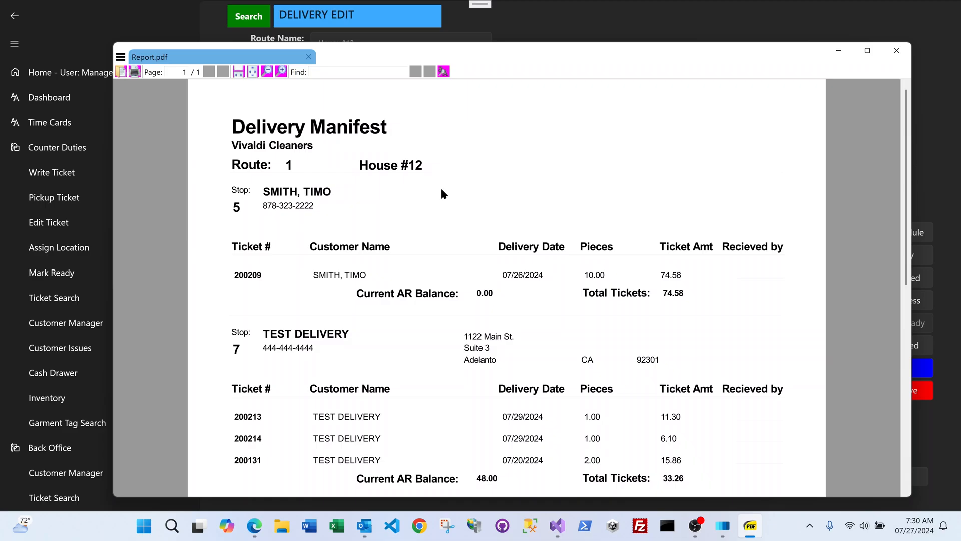
Examine the manifest's stop order, tickets, ticket totals and the current AR balance for each delivery customer
scroll(443, 194, down, 1)
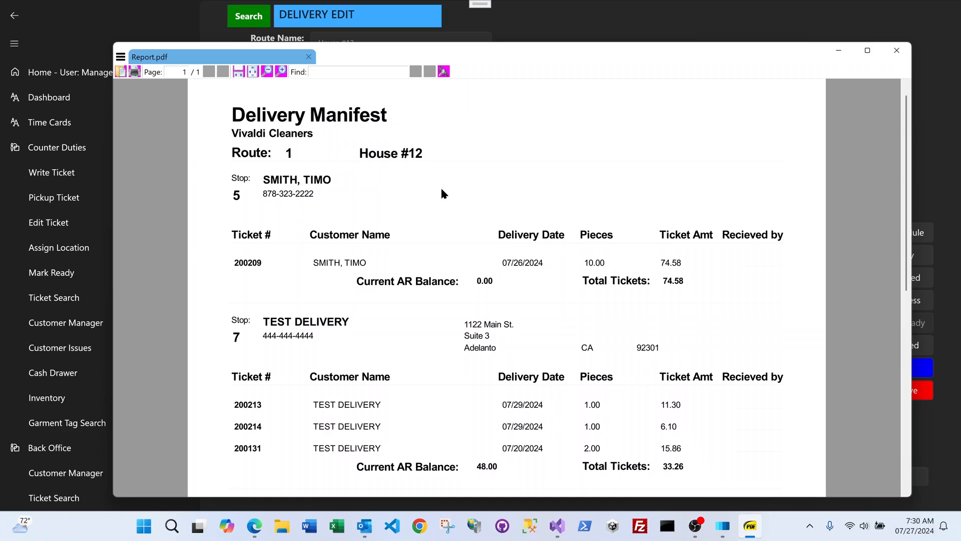
scroll(442, 191, down, 1)
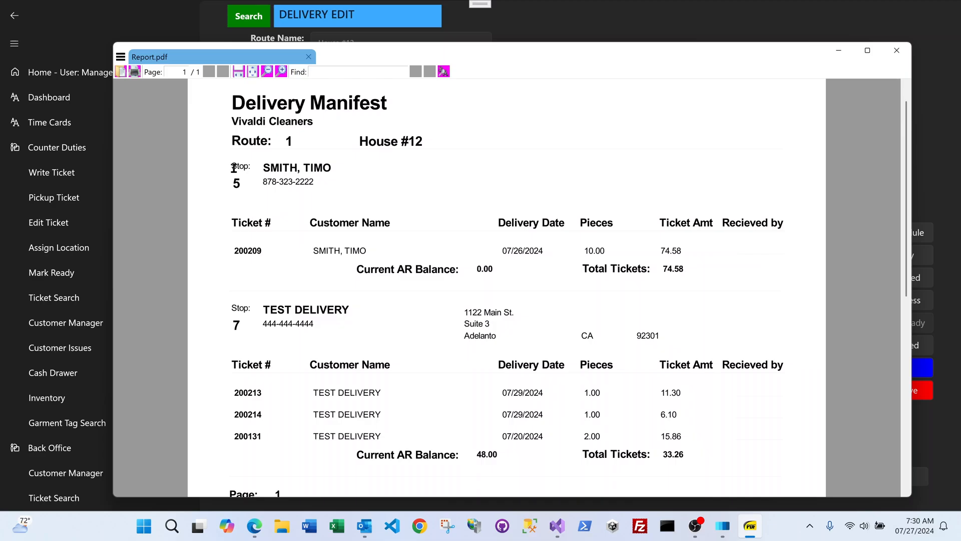
drag(234, 167, 244, 184)
scroll(267, 336, down, 3)
scroll(267, 335, up, 3)
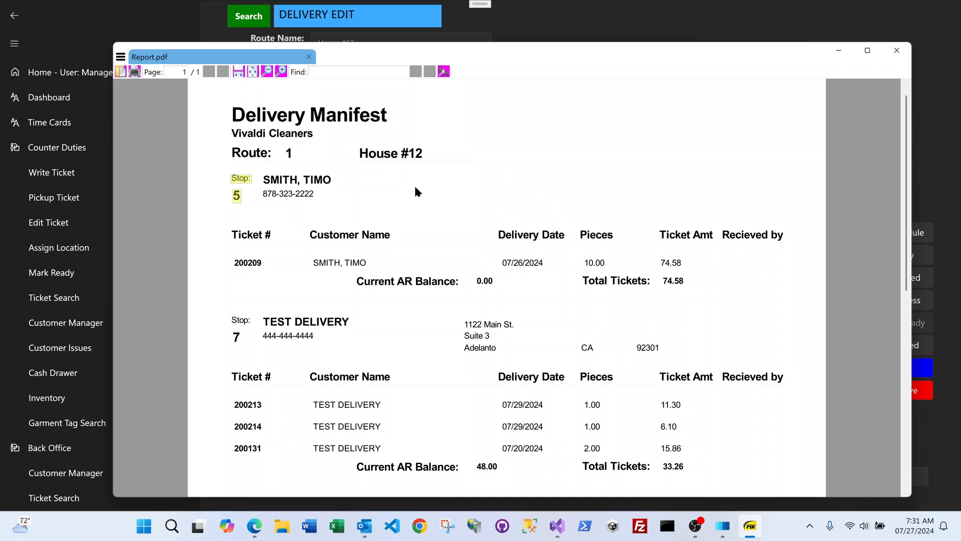
scroll(373, 222, down, 2)
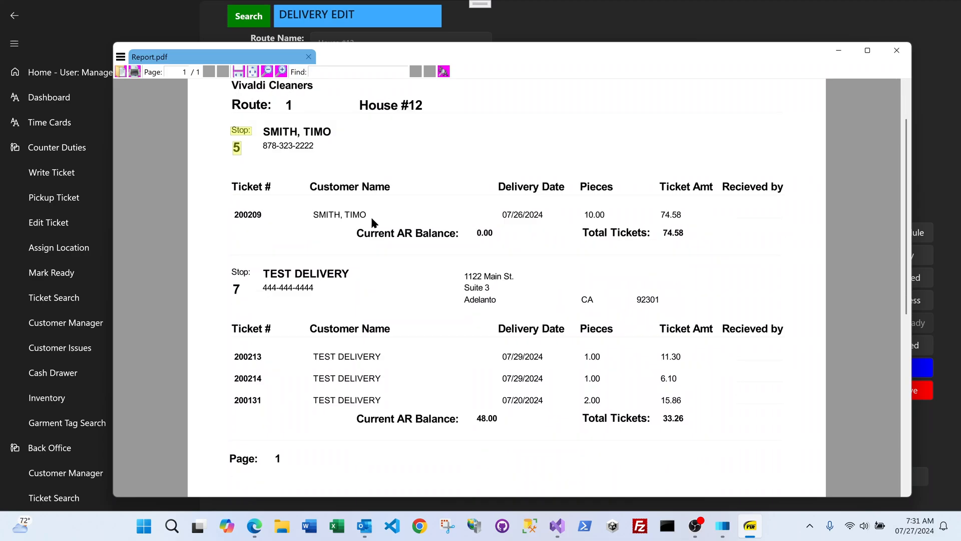
scroll(373, 222, down, 2)
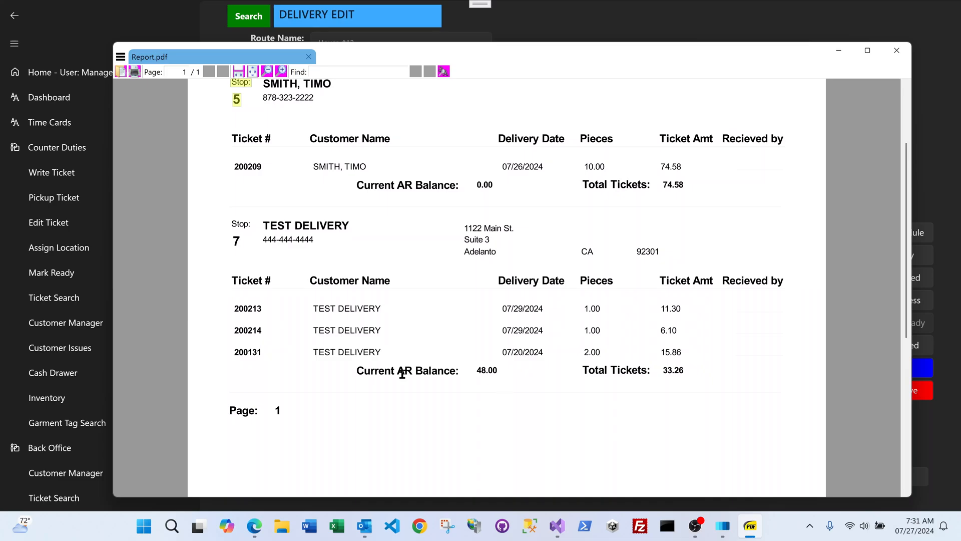
drag(498, 371, 480, 372)
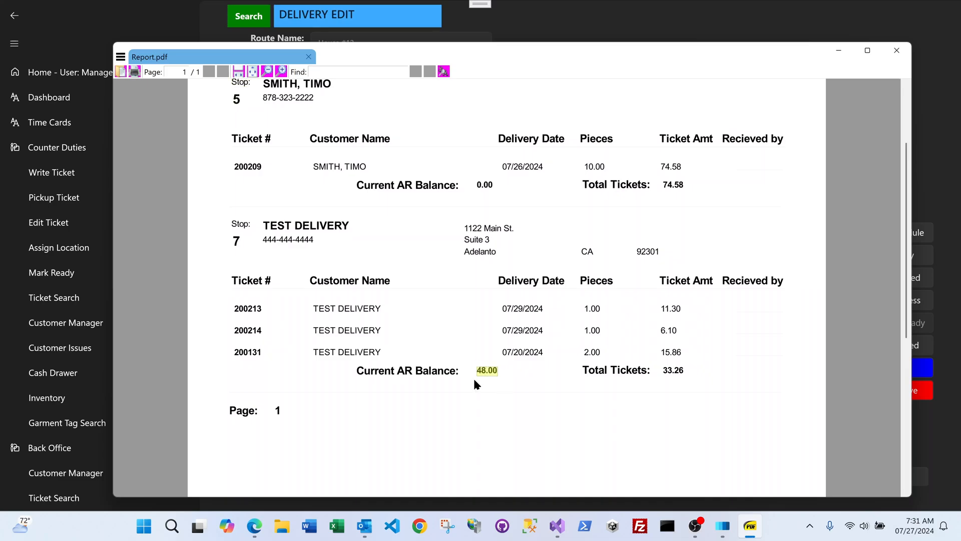
click(482, 375)
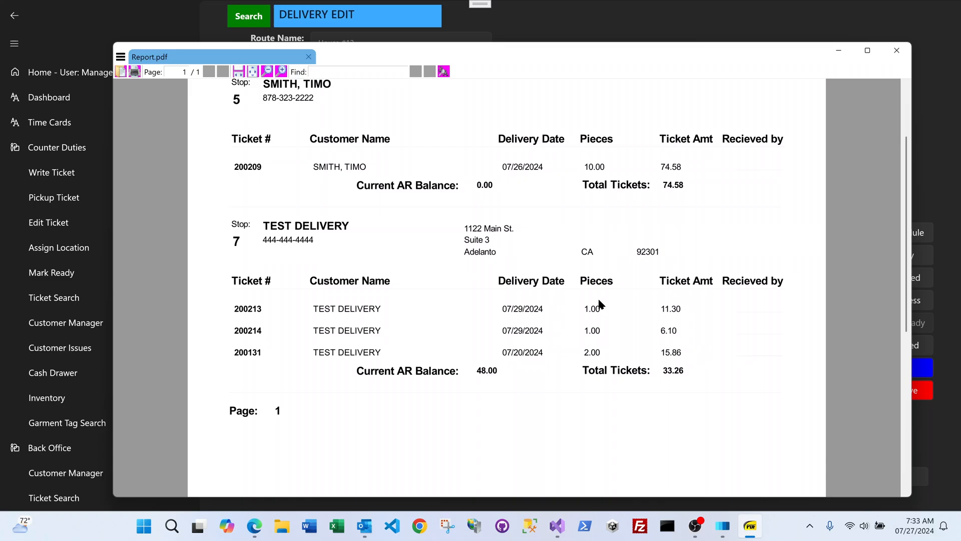
Reopen the manifest for route 1, House #12, and process its four selected ready tickets as delivered
scroll(599, 301, up, 3)
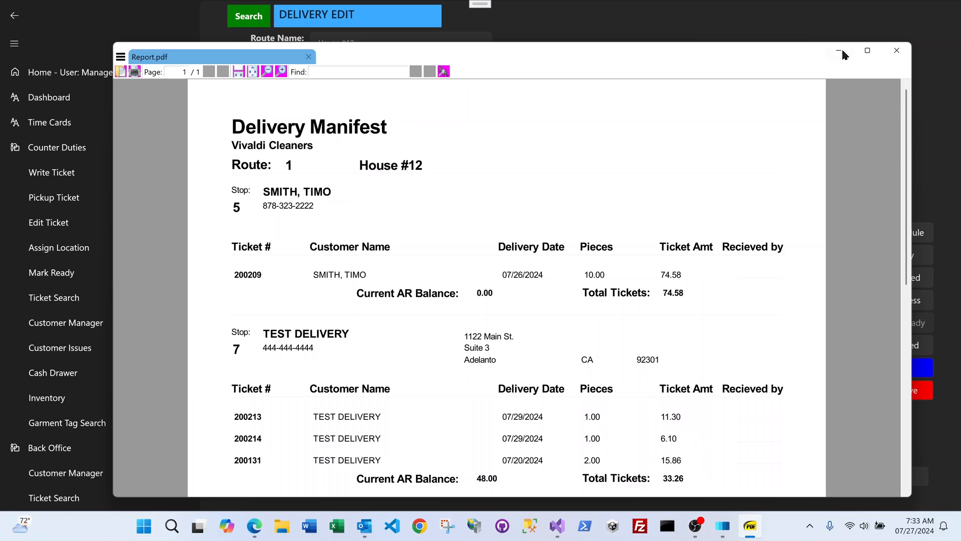
click(896, 50)
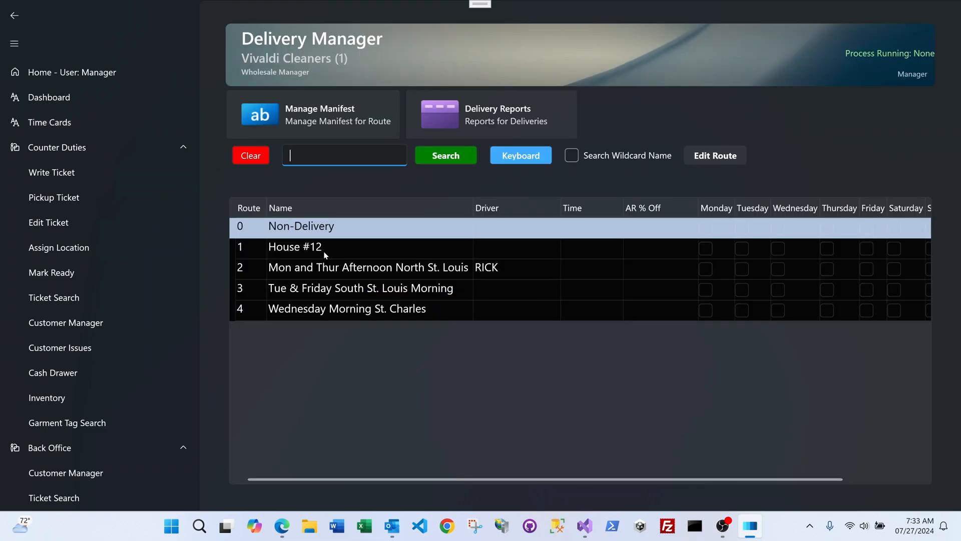
click(325, 253)
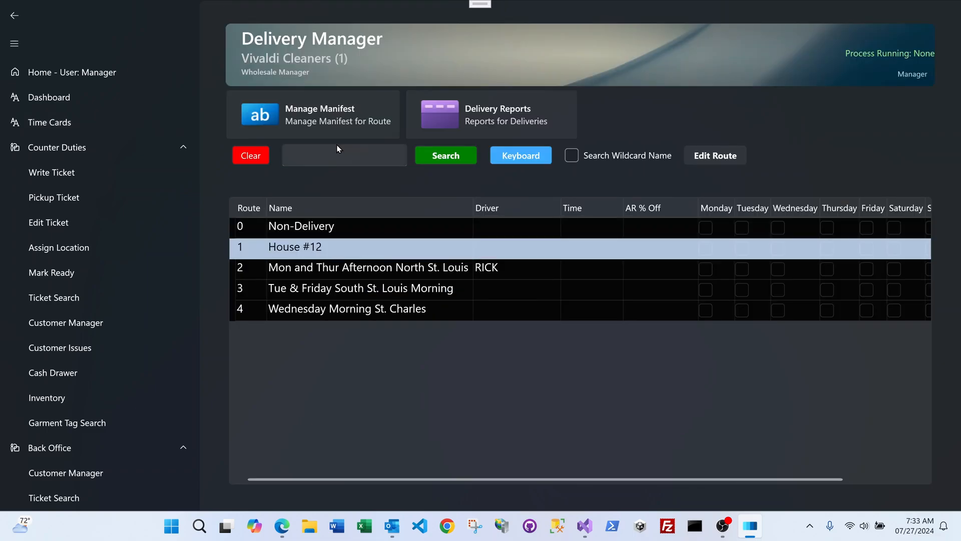
click(334, 111)
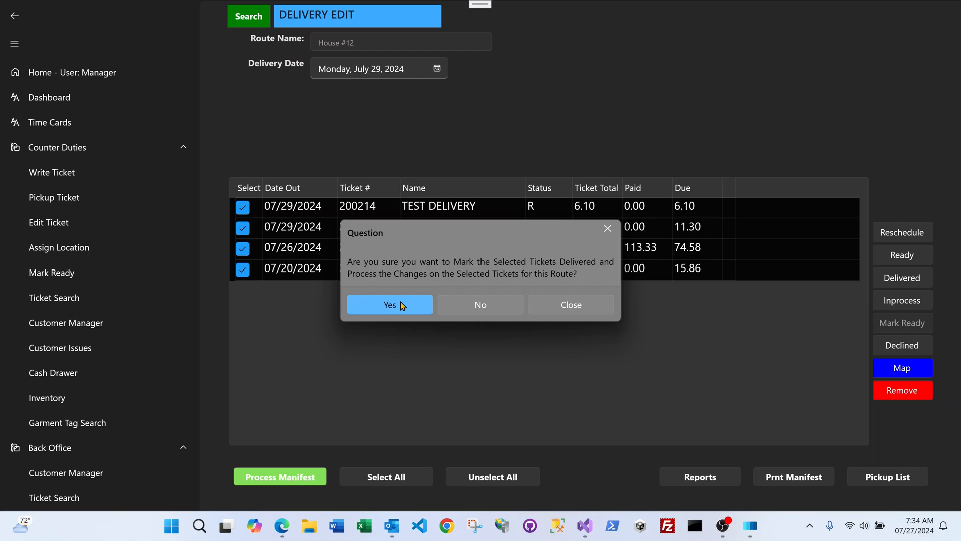
click(403, 306)
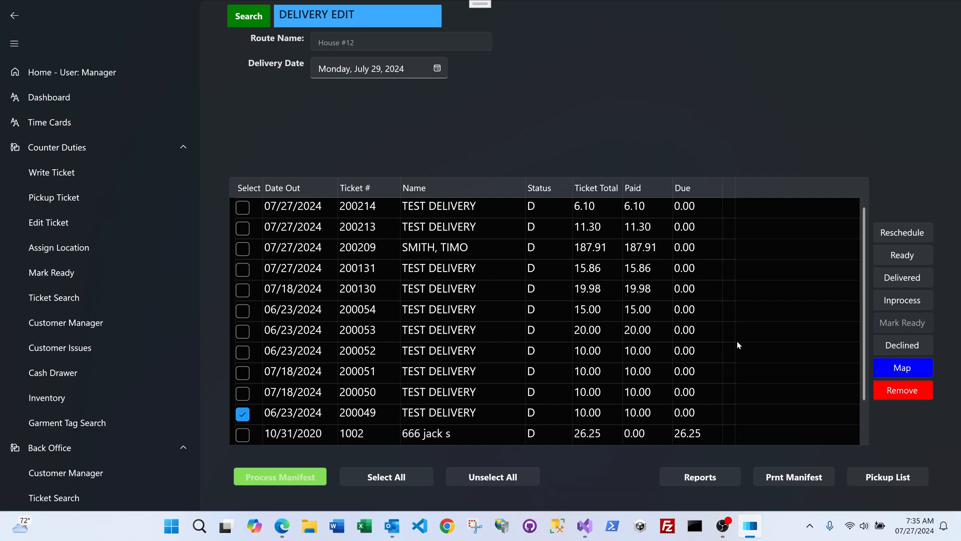
List the route's in-process tickets, and preview the customer route pickup report for July 27, 2024, reviewing its stops
click(900, 301)
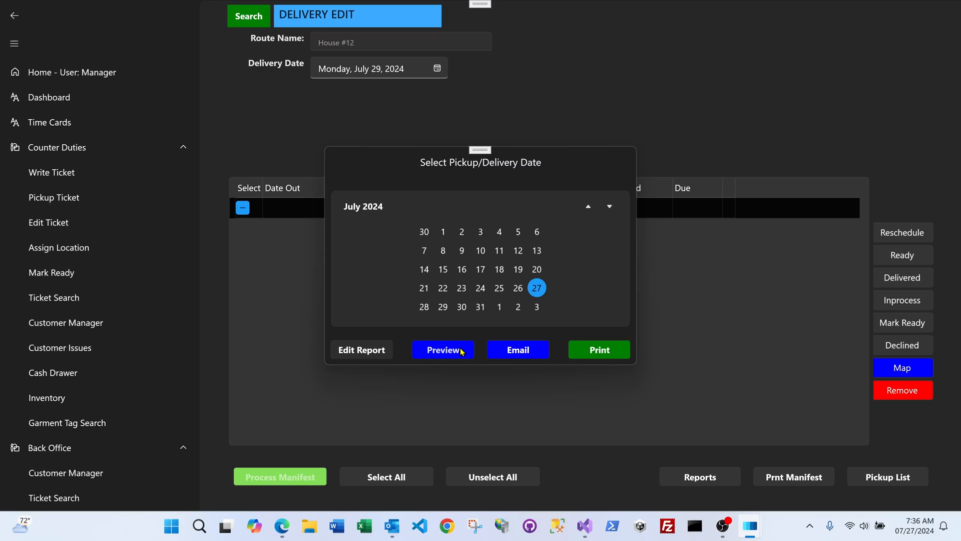
click(460, 351)
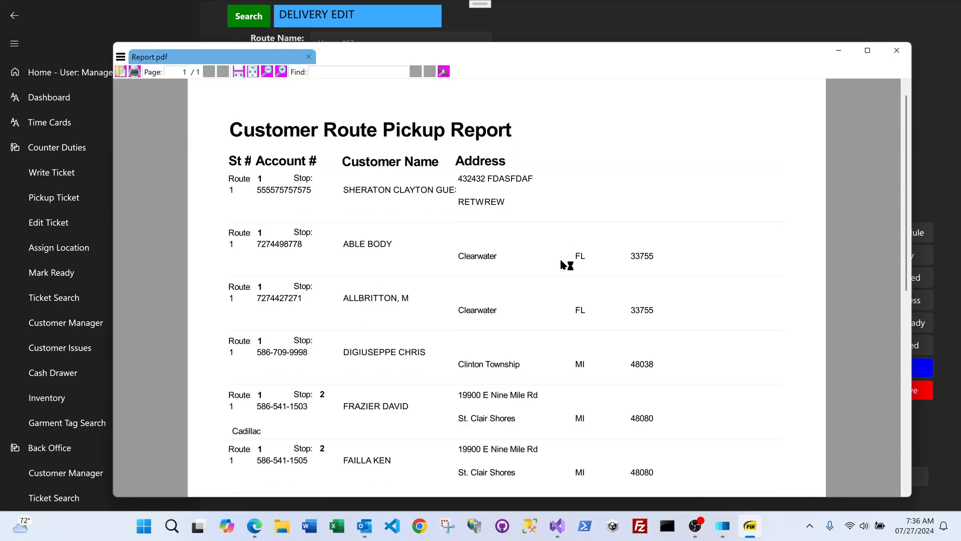
scroll(566, 264, down, 3)
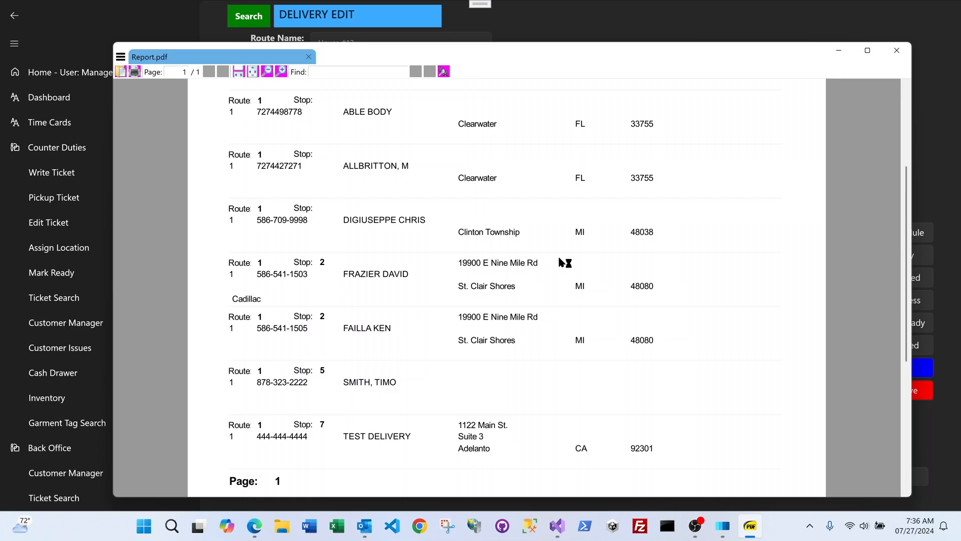
scroll(426, 288, up, 3)
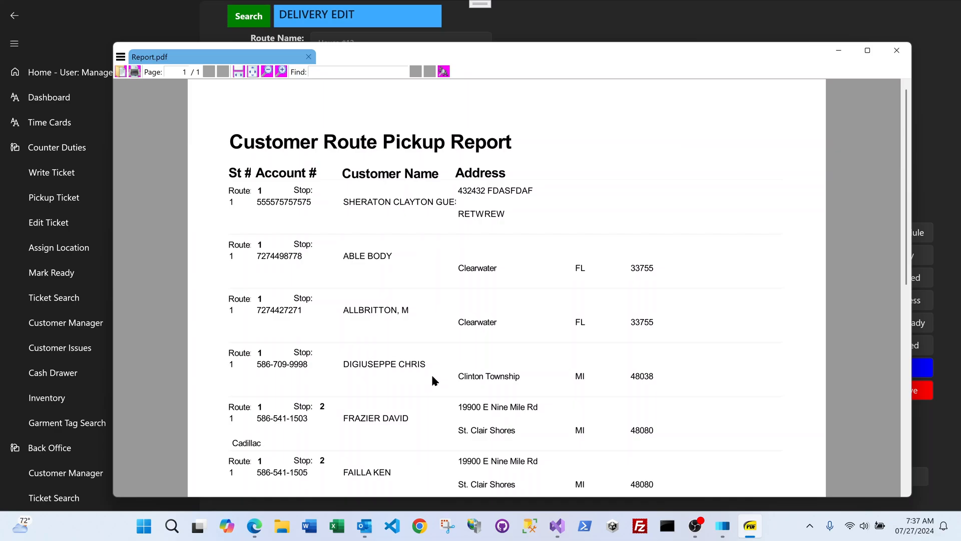
key(alt+F4)
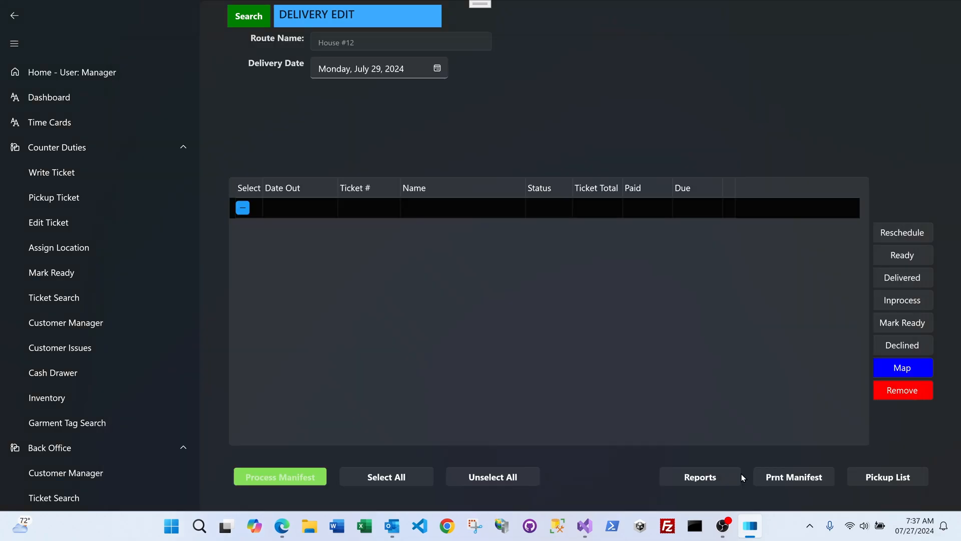
Open the delivery report menu from the House #12 manifest
click(708, 480)
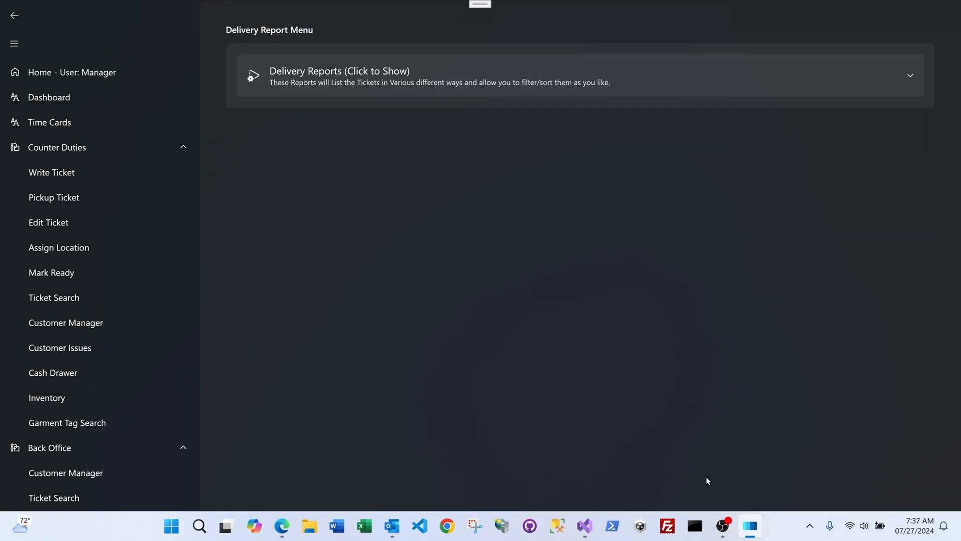